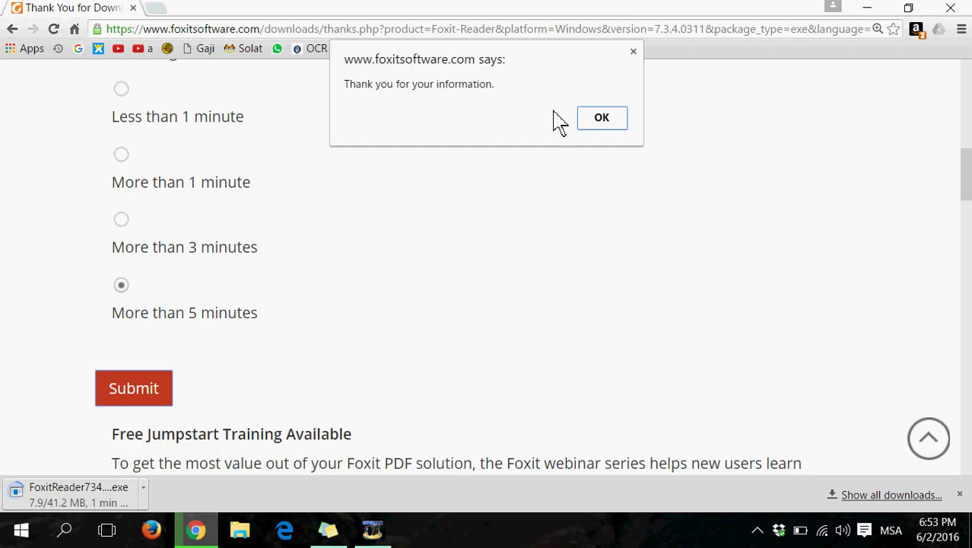
# Dismiss the survey thank-you message and set the Foxit Reader installer download to open when done.
pyautogui.click(605, 121)
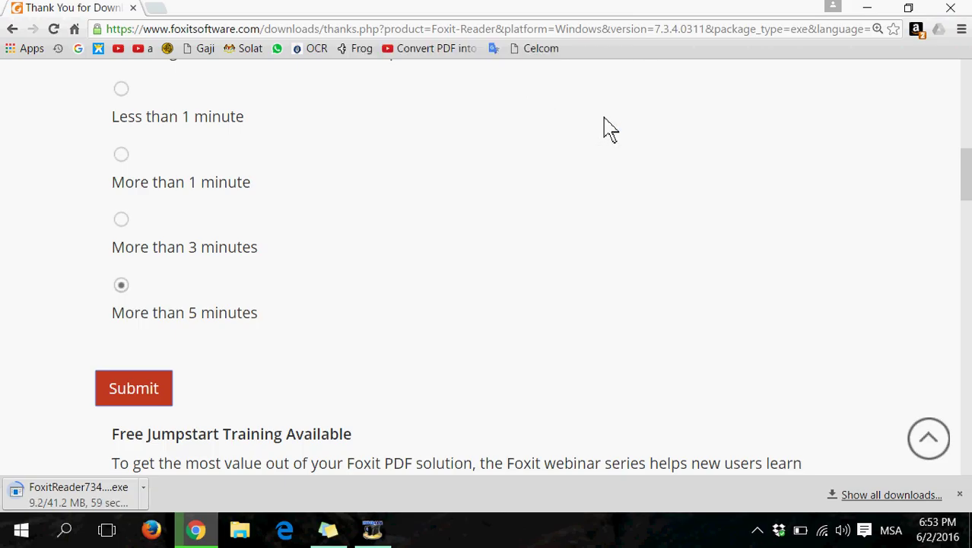
pyautogui.click(144, 494)
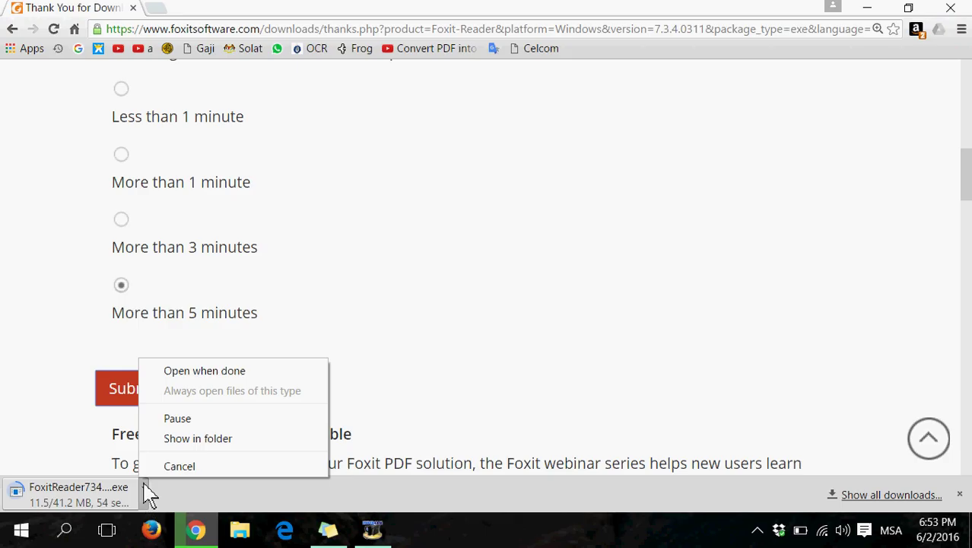
pyautogui.click(210, 372)
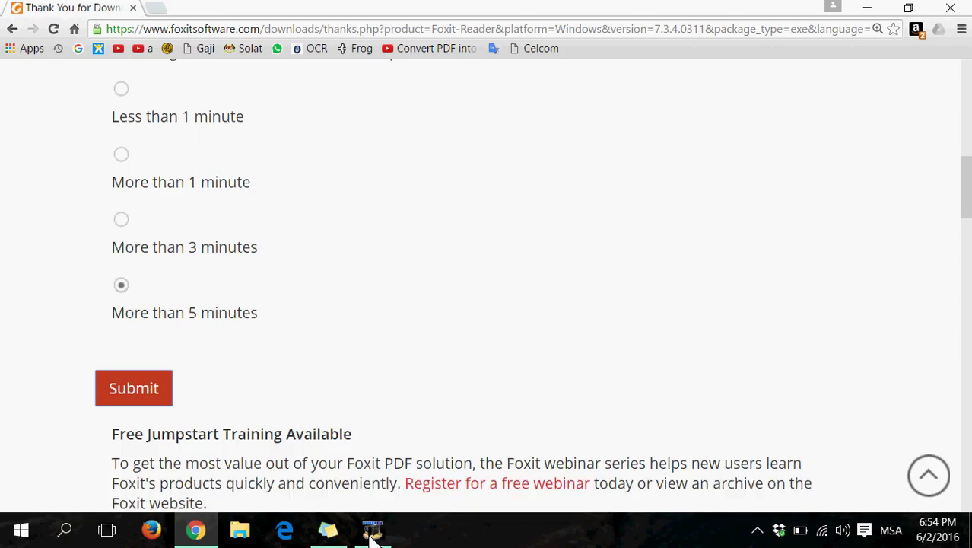
# Minimize the browser and bring the Foxit Reader setup wizard to the front.
pyautogui.moveTo(373, 537)
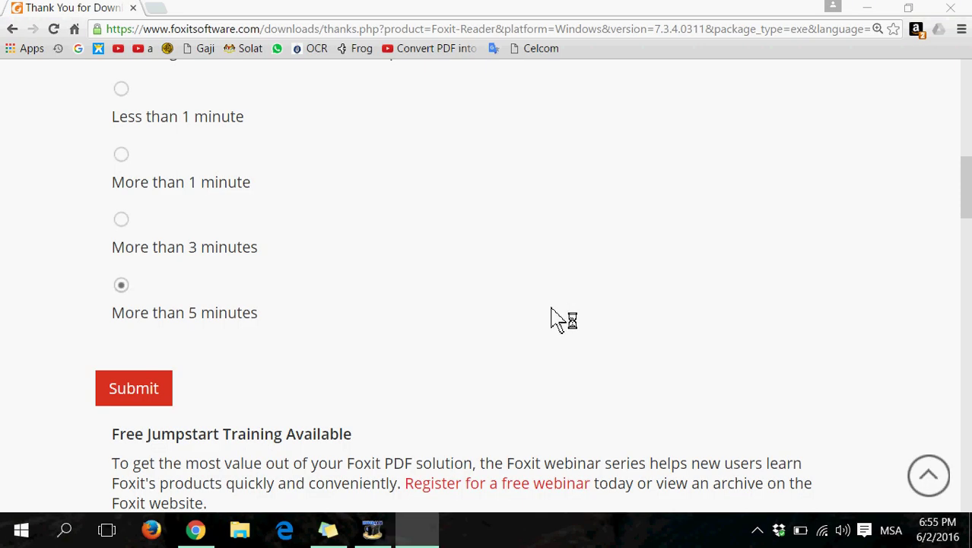
pyautogui.click(869, 9)
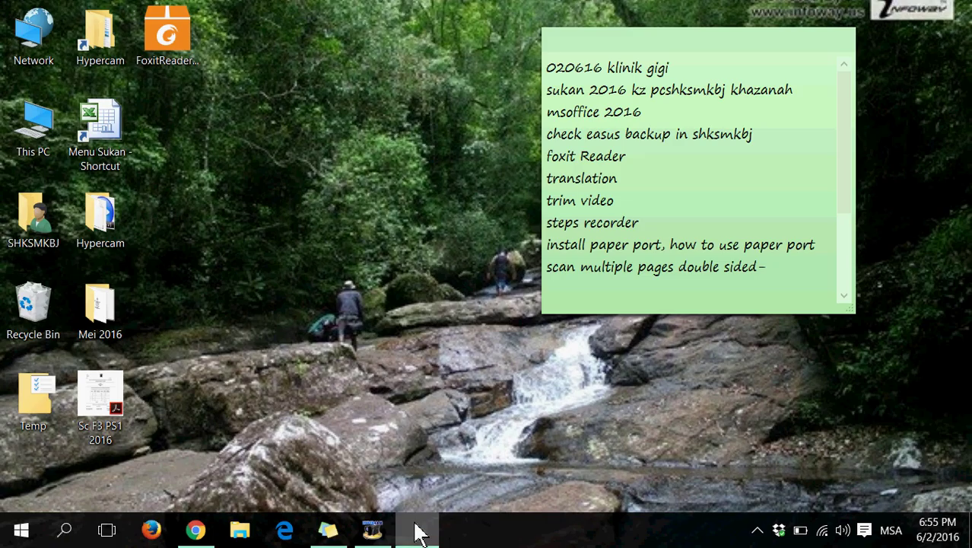
pyautogui.moveTo(419, 531)
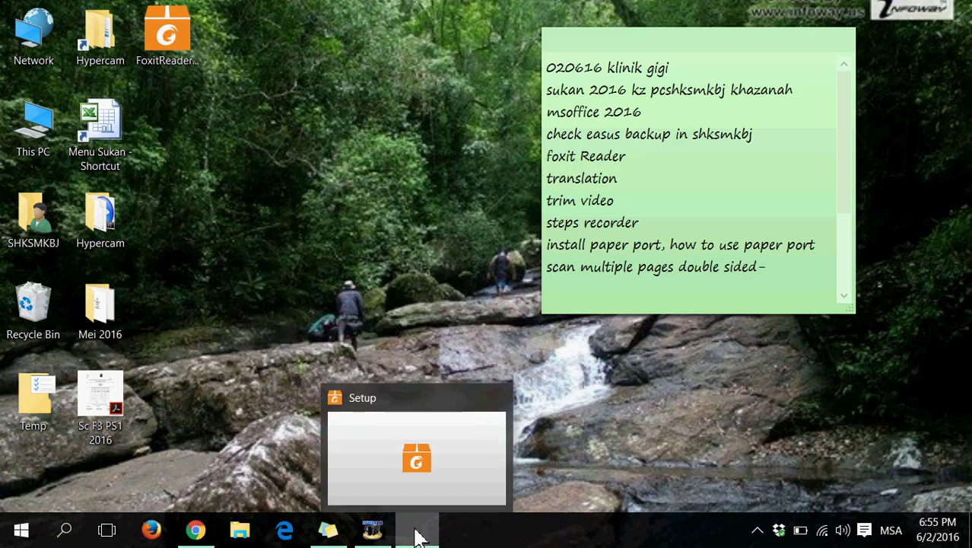
pyautogui.click(418, 533)
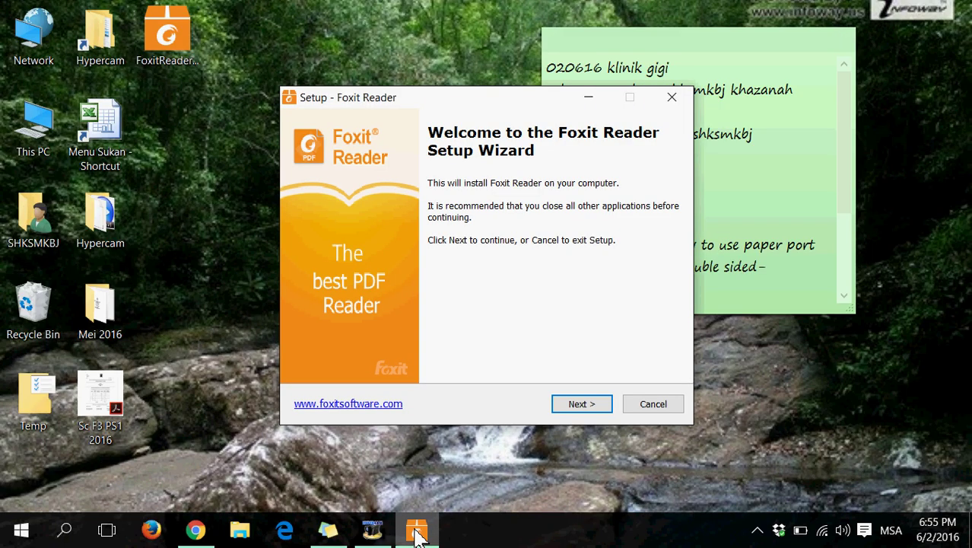
# Accept the license agreement and confirm installing into the existing folder C:\Program Files (x86)\Foxit Software\Foxit Reader.
pyautogui.click(583, 405)
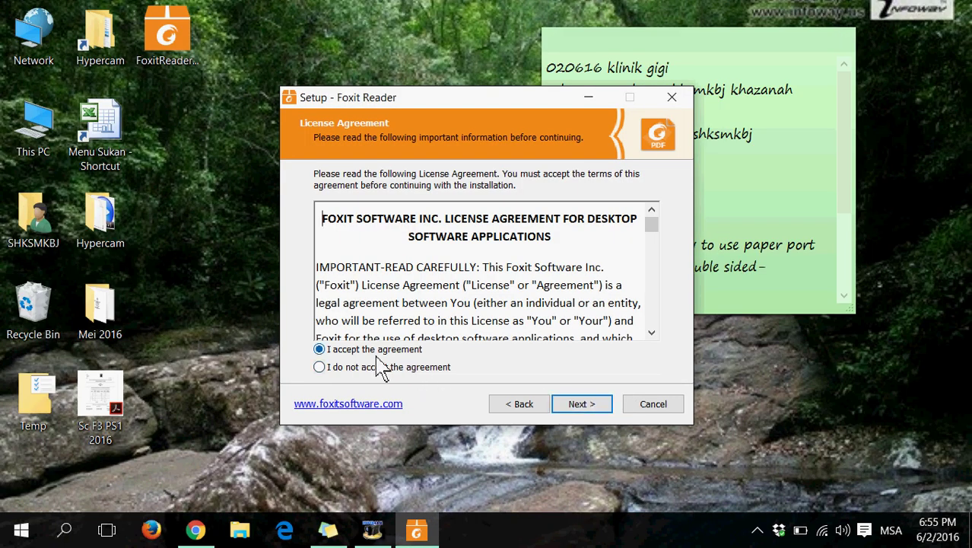
pyautogui.click(593, 408)
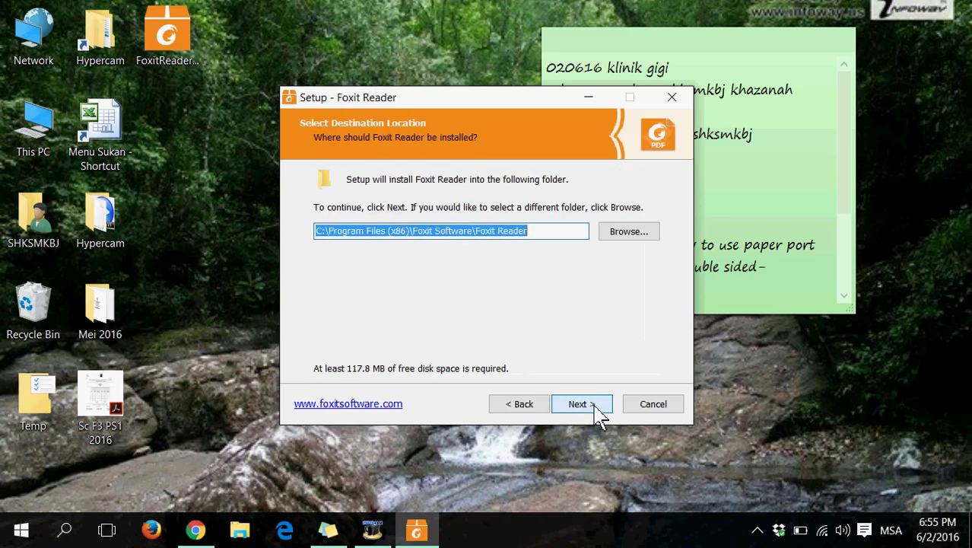
pyautogui.click(594, 410)
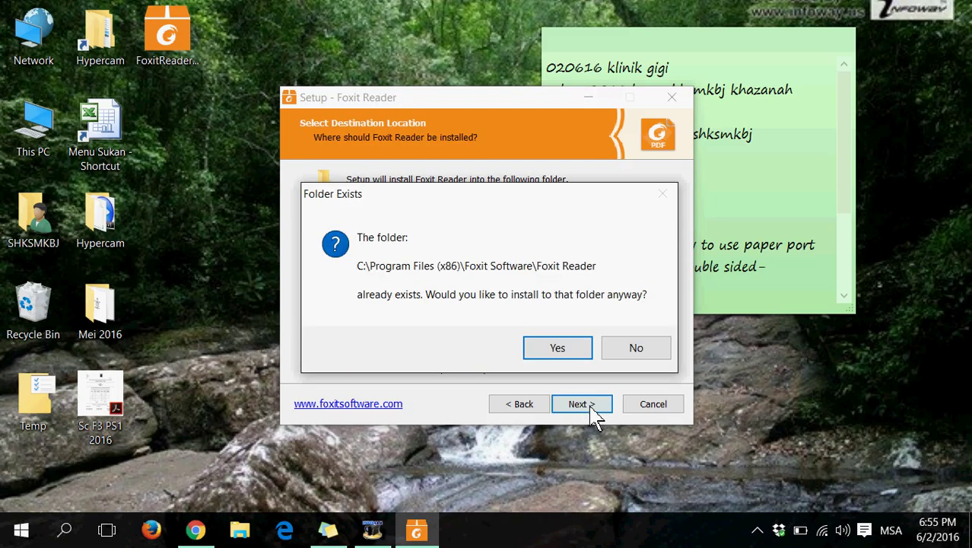
pyautogui.click(572, 354)
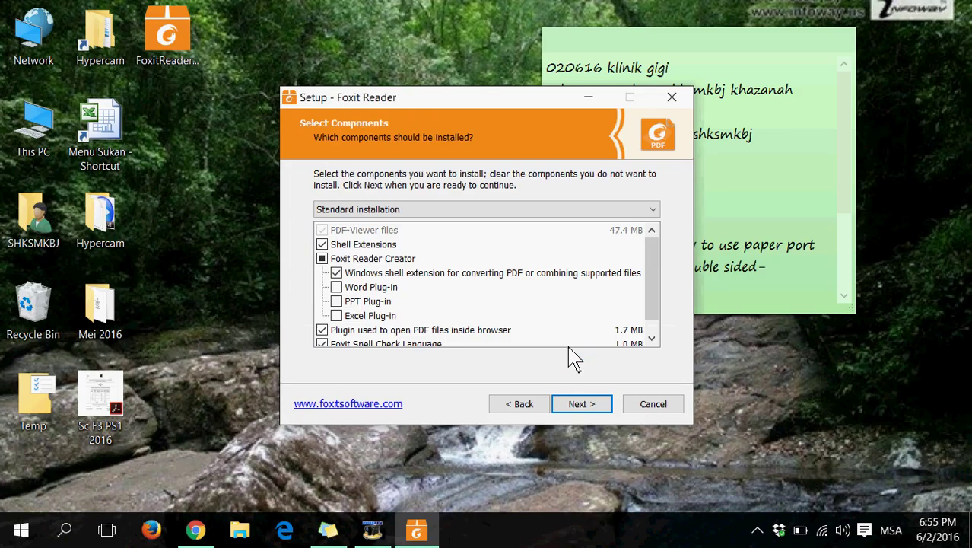
# Keep the standard installation components, the preselected additional tasks and Safe Reading Mode enabled.
pyautogui.click(576, 410)
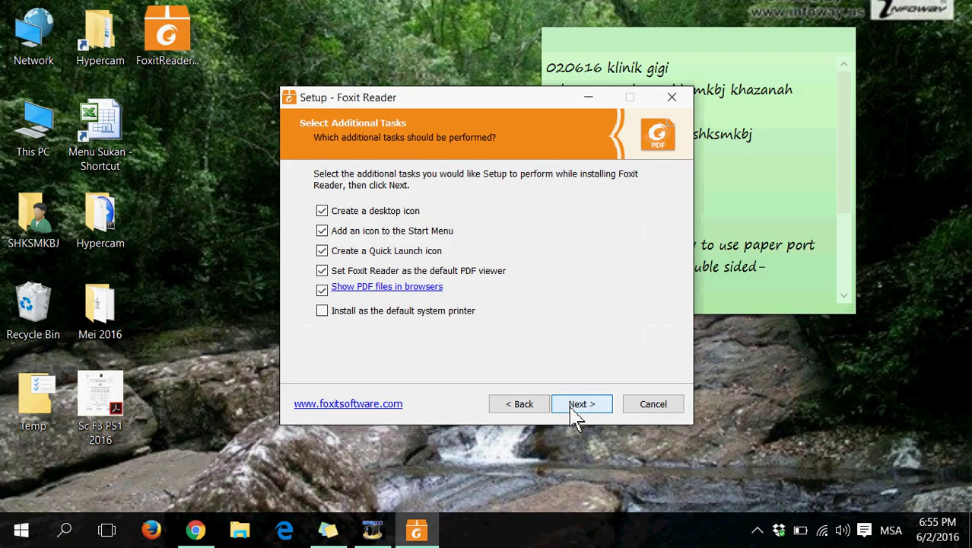
pyautogui.click(576, 411)
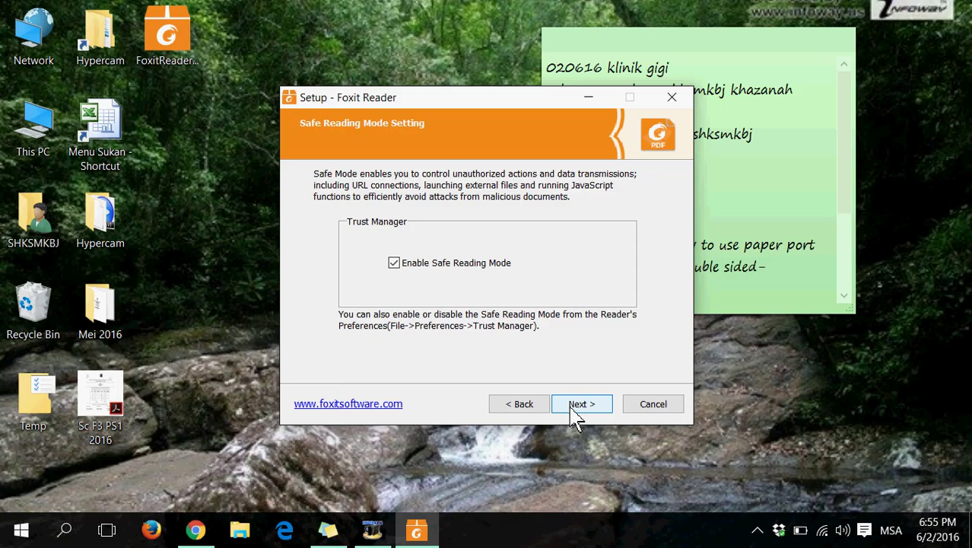
pyautogui.click(576, 411)
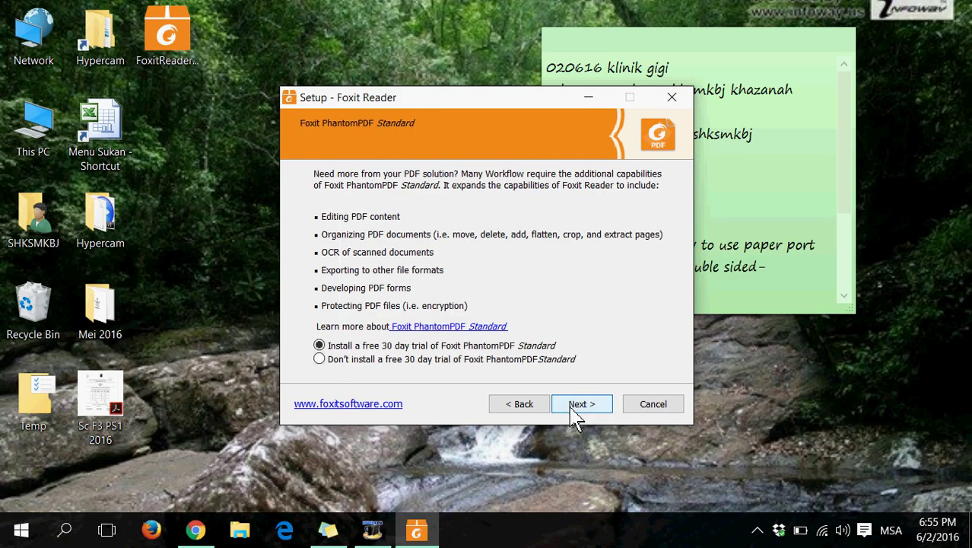
# Decline the free 30 day Foxit PhantomPDF trial, install Foxit Reader and finish the setup with the program launching.
pyautogui.click(326, 361)
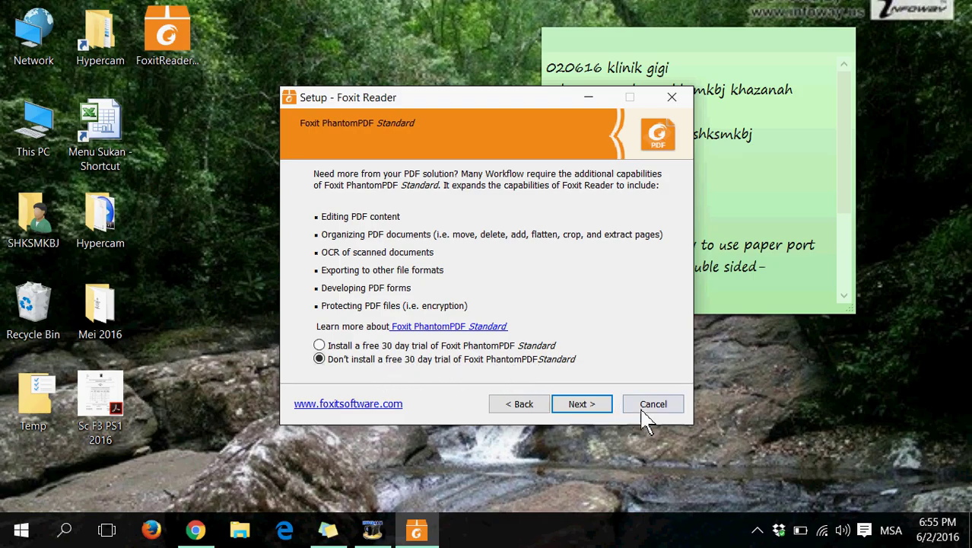
pyautogui.click(583, 410)
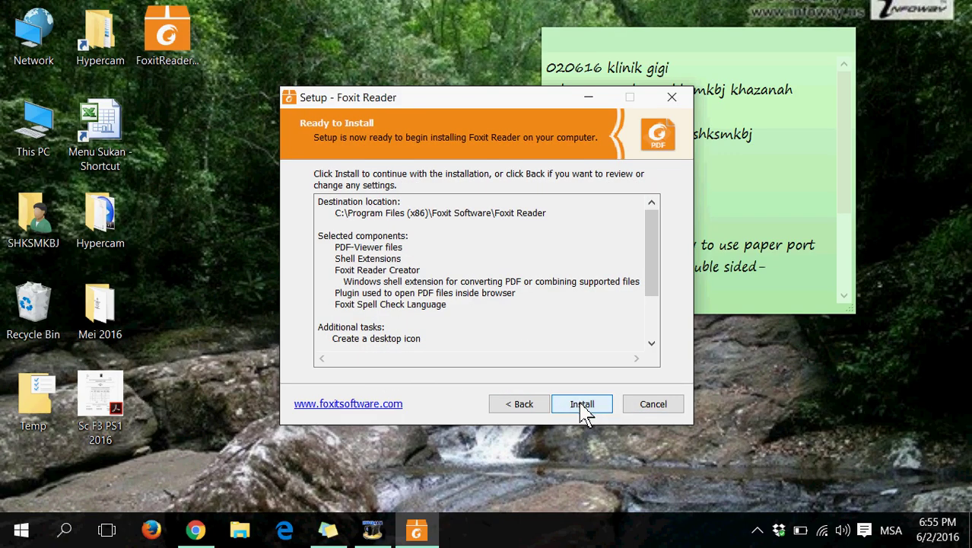
pyautogui.click(583, 411)
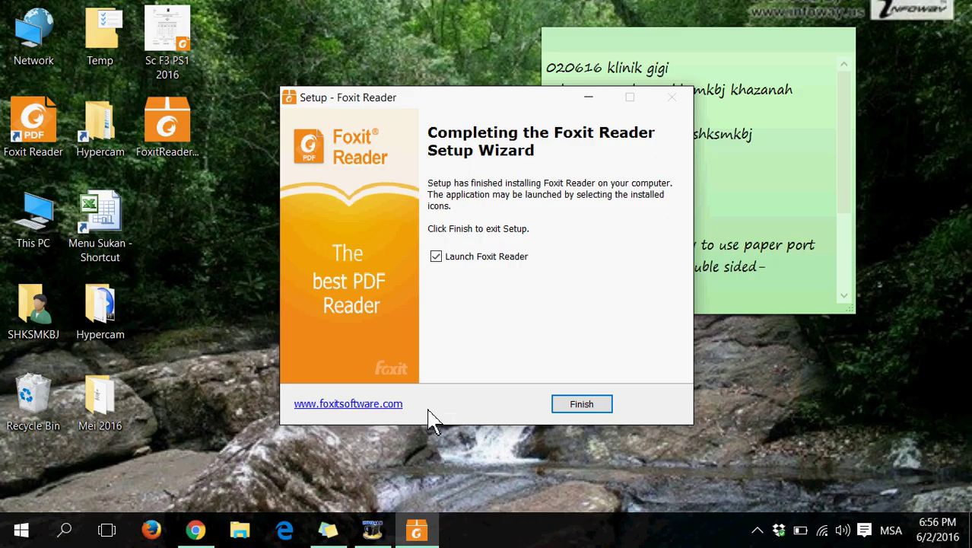
pyautogui.click(572, 407)
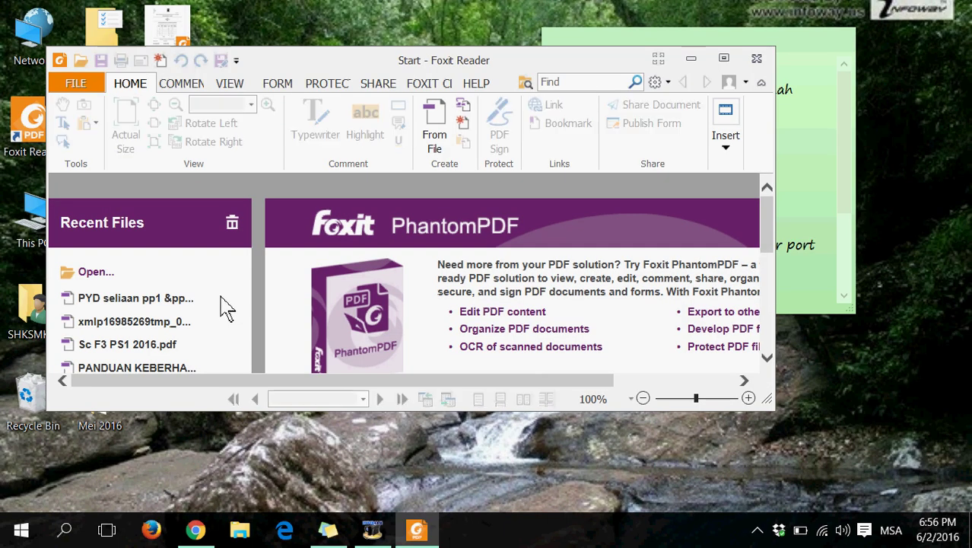
# Maximize Foxit Reader and open the PDF "PANDUAN KEBERHASILAN 2016_29 MAC 2016" from the SKT folder.
pyautogui.click(723, 58)
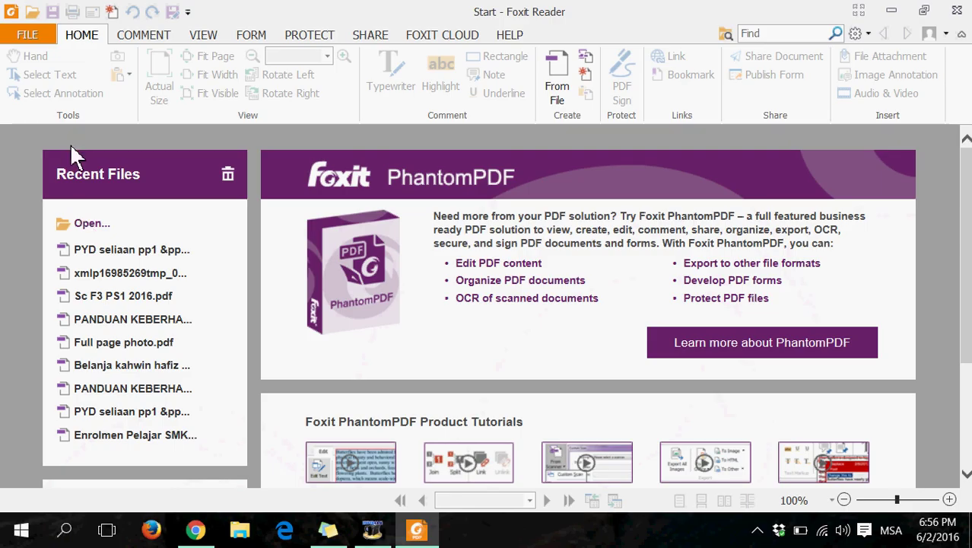
pyautogui.click(81, 216)
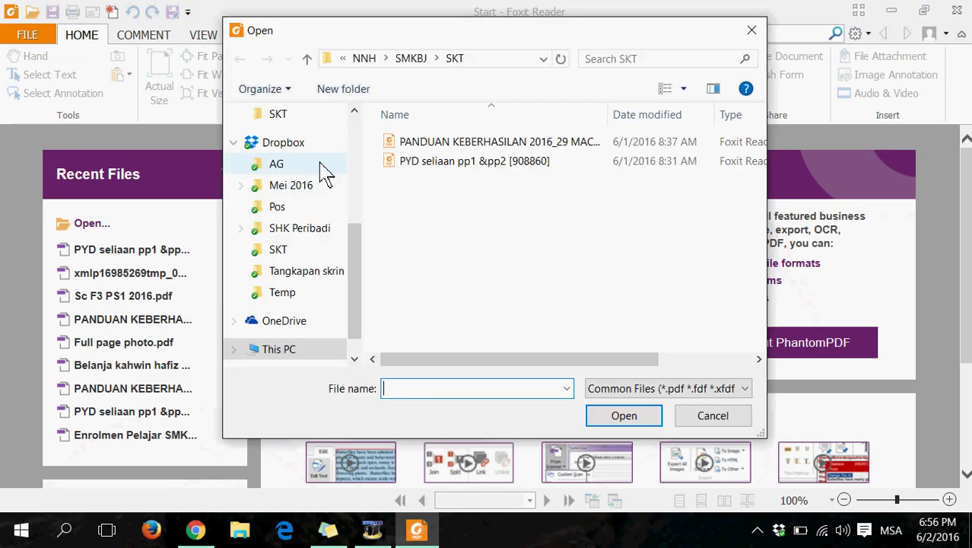
pyautogui.click(410, 145)
pyautogui.doubleClick(410, 145)
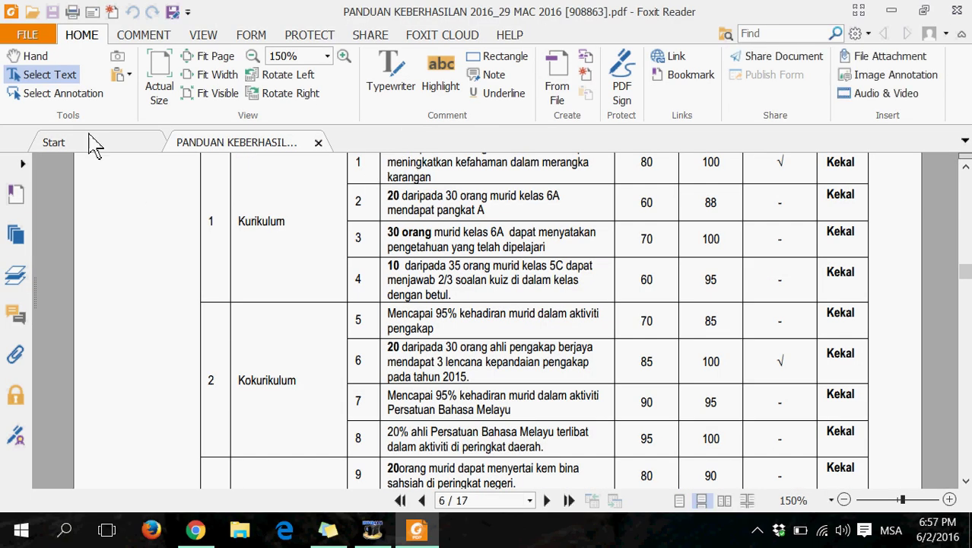
# Copy the text of rows 1 to 4 of the Kurikulum section in the table on page 6.
pyautogui.scroll(3, 318, 213)
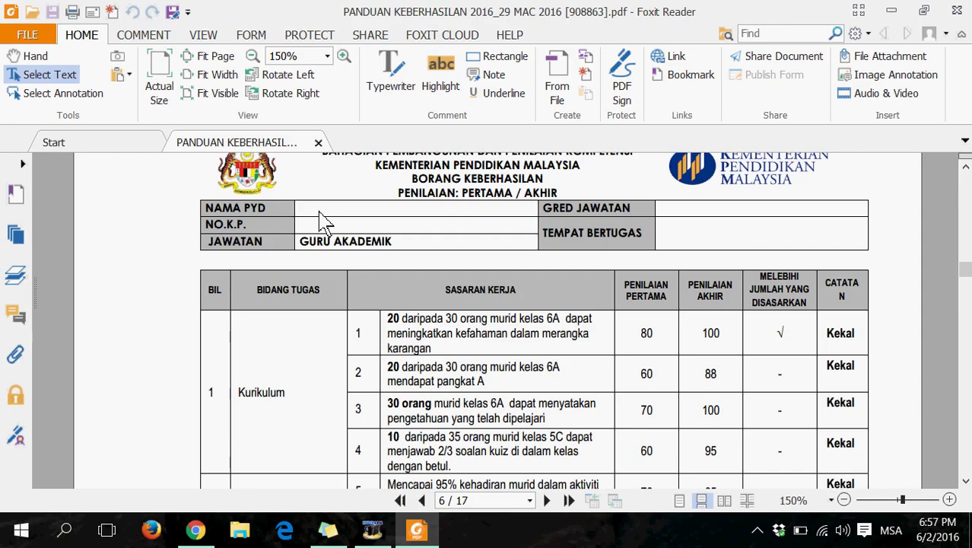
pyautogui.scroll(-2, 321, 217)
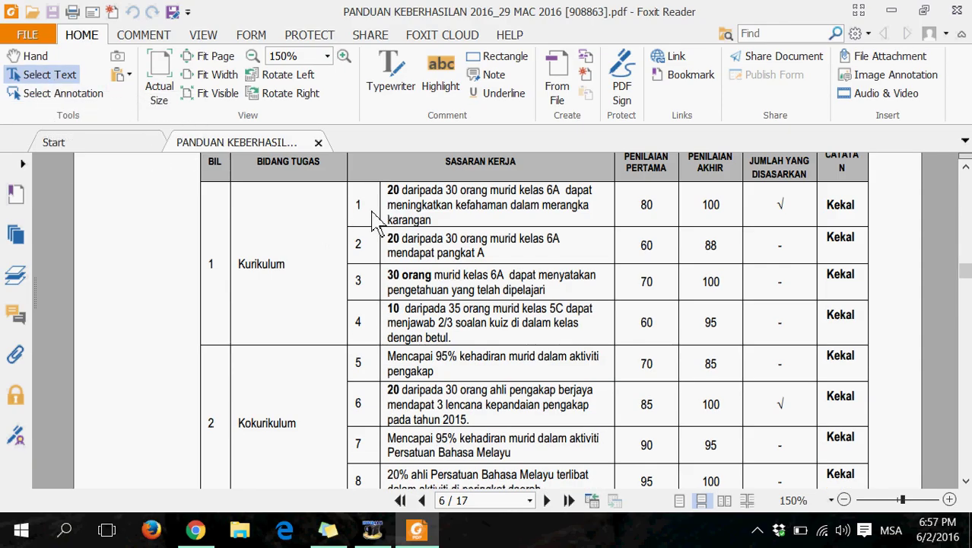
pyautogui.moveTo(390, 191); pyautogui.dragTo(884, 336)
pyautogui.rightClick(484, 251)
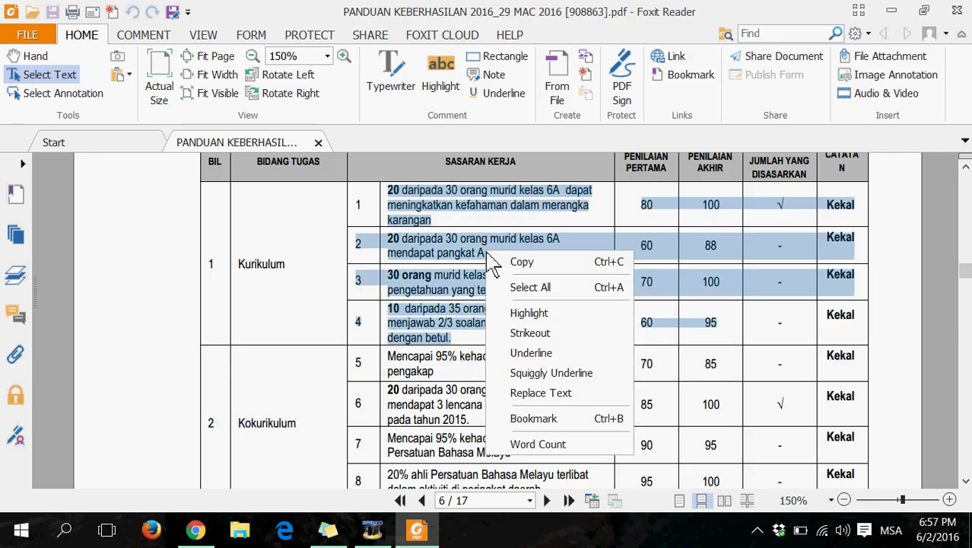
pyautogui.click(519, 265)
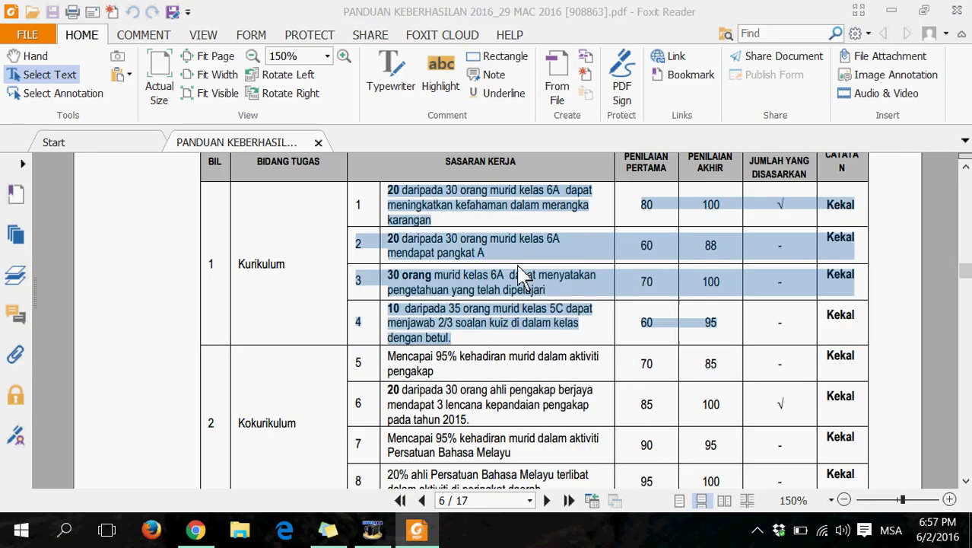
# Switch to Microsoft Word, paste the copied rows into the blank document and close it without saving.
pyautogui.click(21, 538)
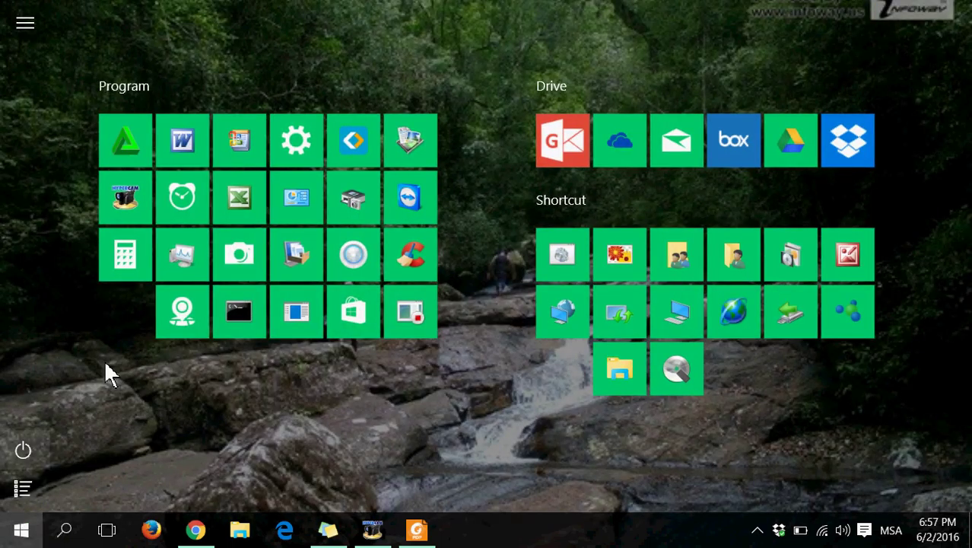
pyautogui.click(183, 149)
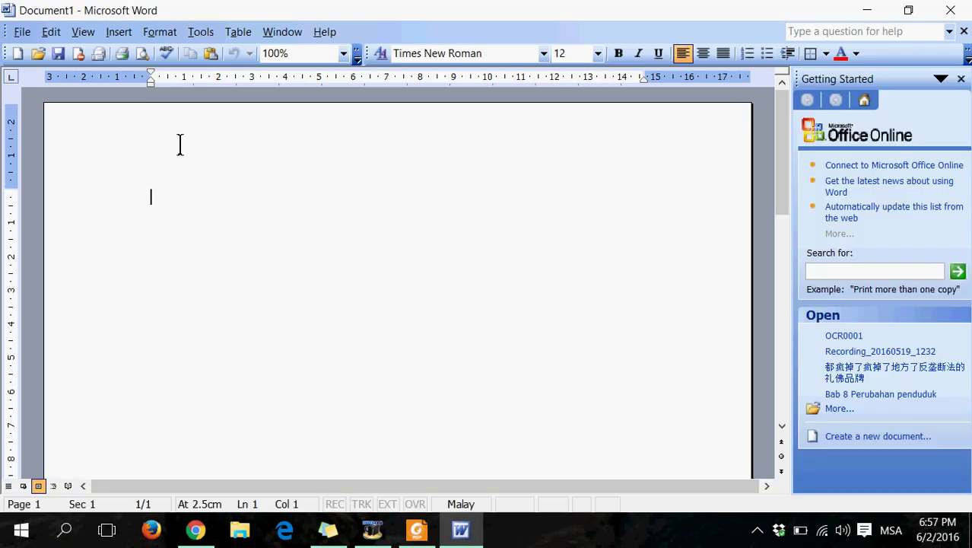
pyautogui.rightClick(167, 193)
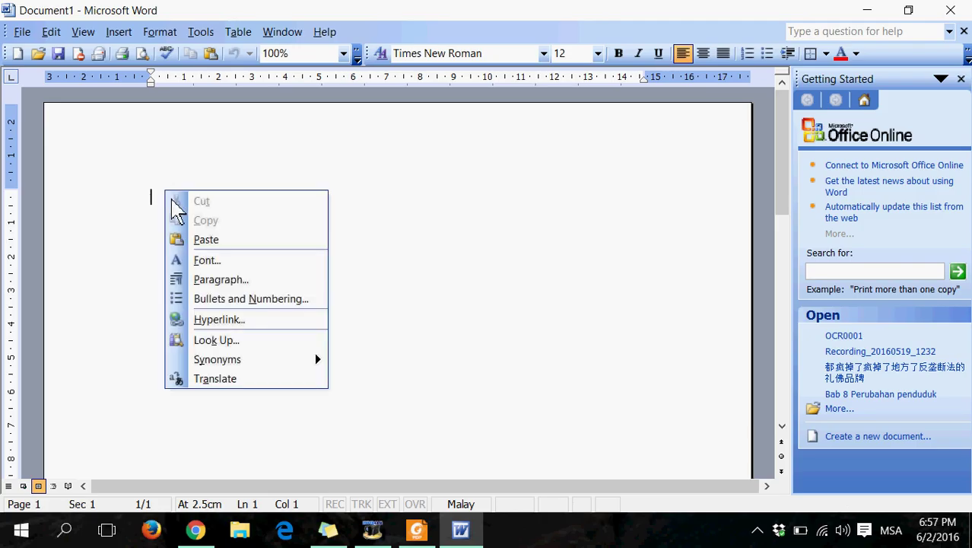
pyautogui.click(220, 240)
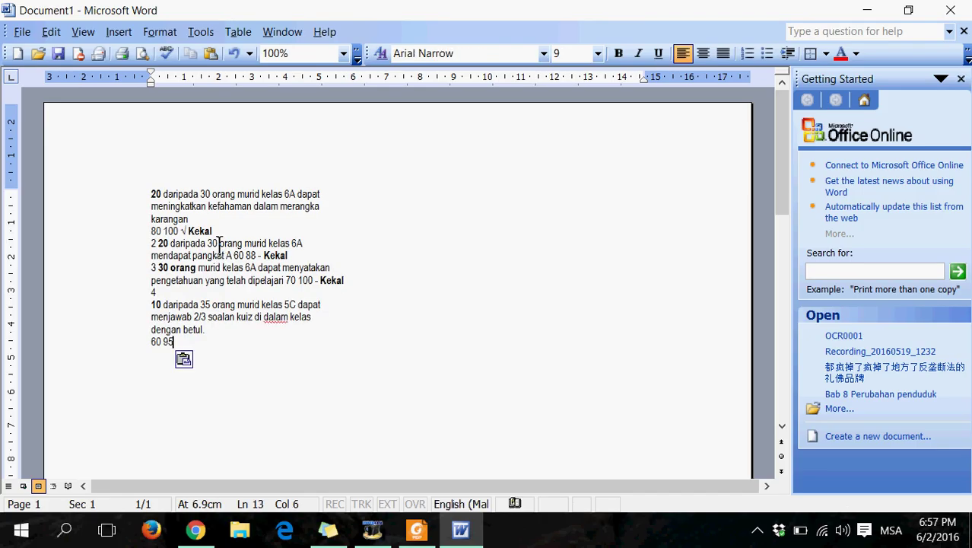
pyautogui.click(952, 11)
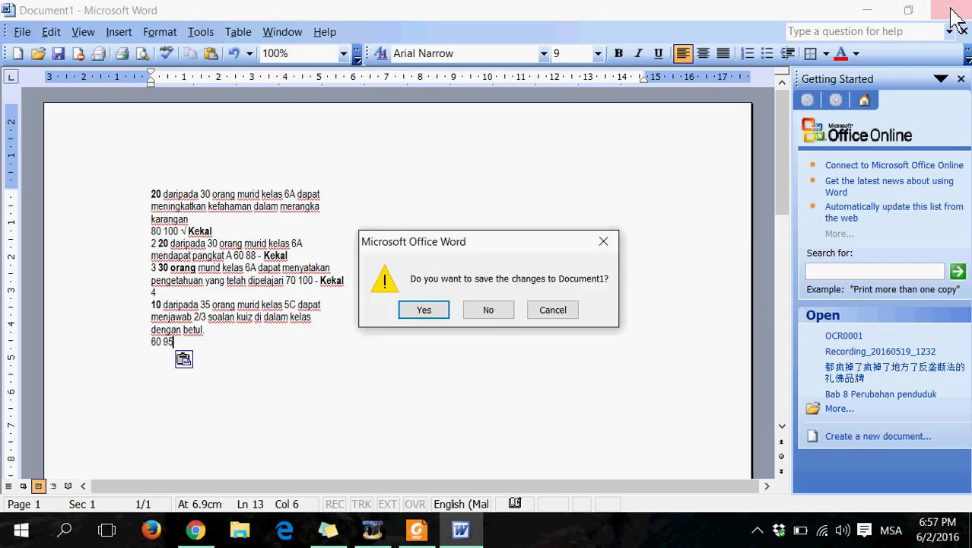
pyautogui.click(489, 312)
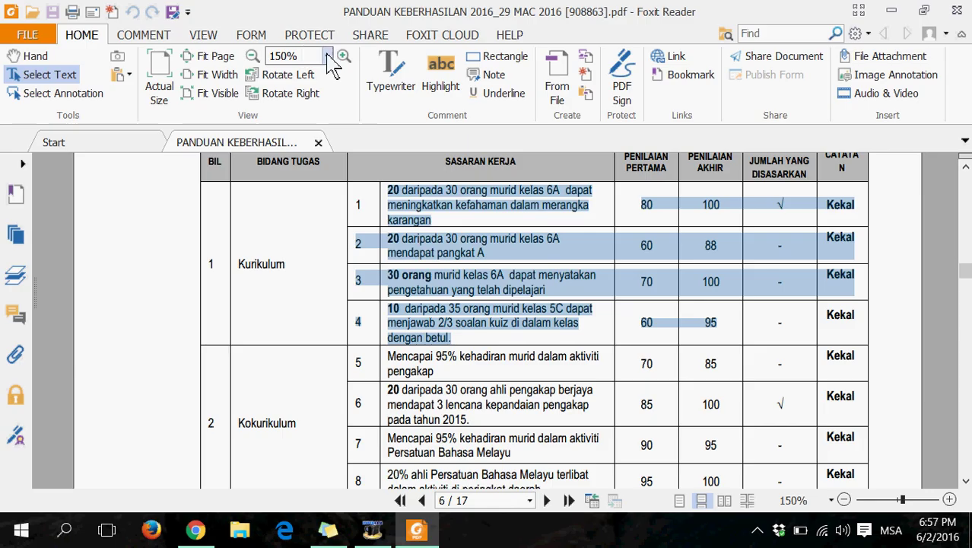
# Add the Typewriter text "SHK" just above the word Kurikulum in the BIDANG TUGAS column.
pyautogui.click(369, 70)
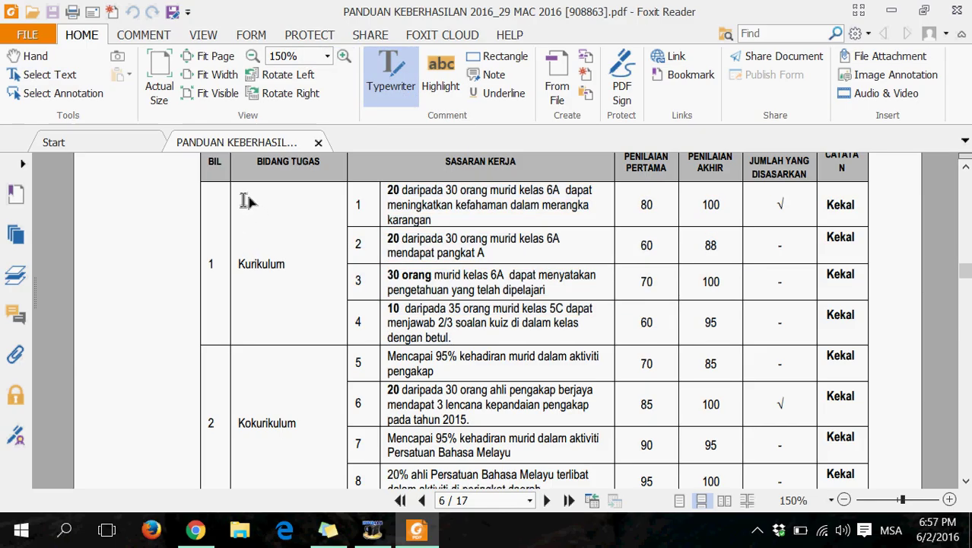
pyautogui.click(249, 199)
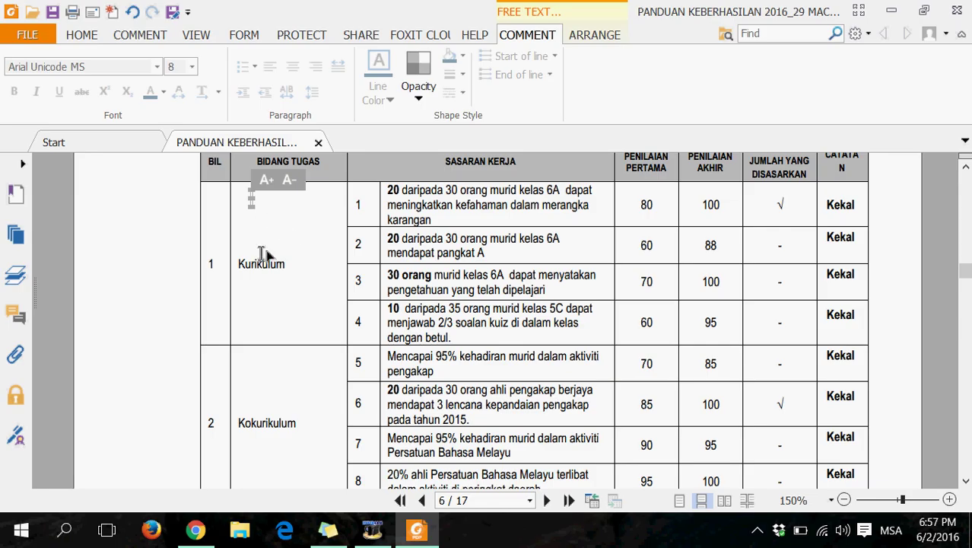
pyautogui.click(252, 238)
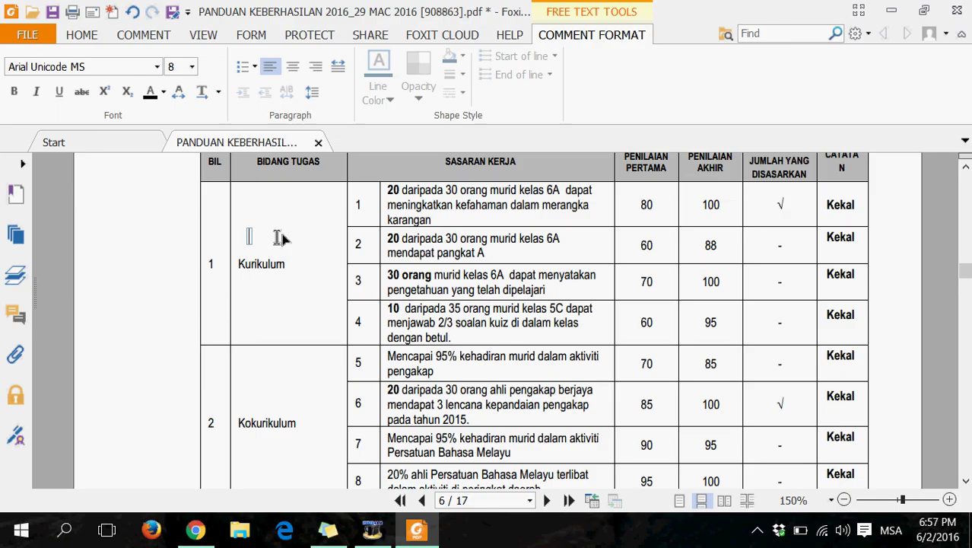
pyautogui.write('SHK')
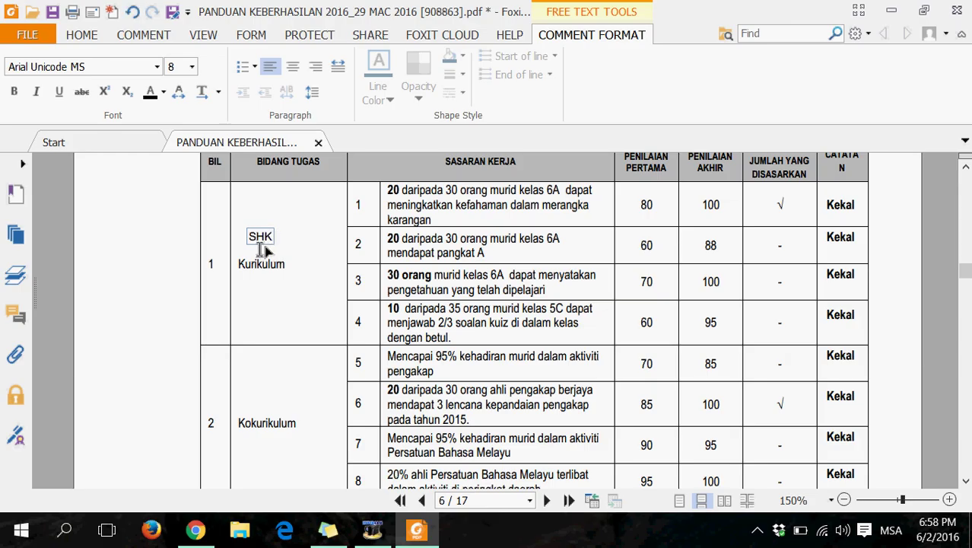
# Set the font size of the SHK typewriter text above Kurikulum to 14.
pyautogui.click(263, 246)
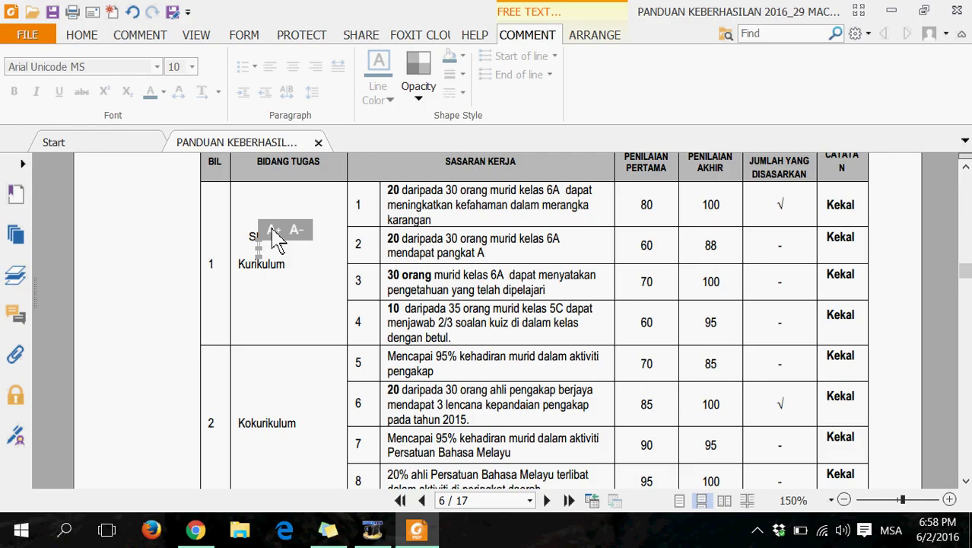
pyautogui.click(252, 237)
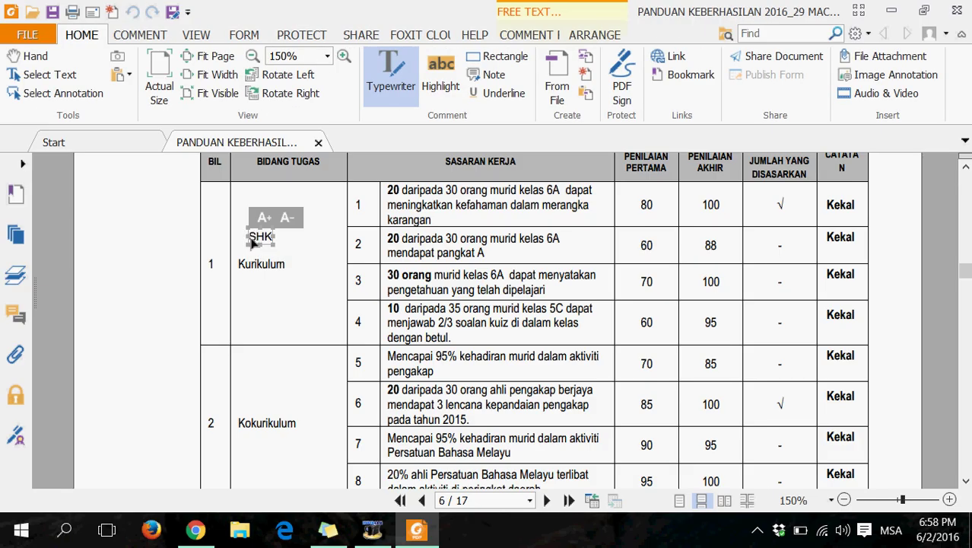
pyautogui.click(253, 242)
pyautogui.doubleClick(256, 237)
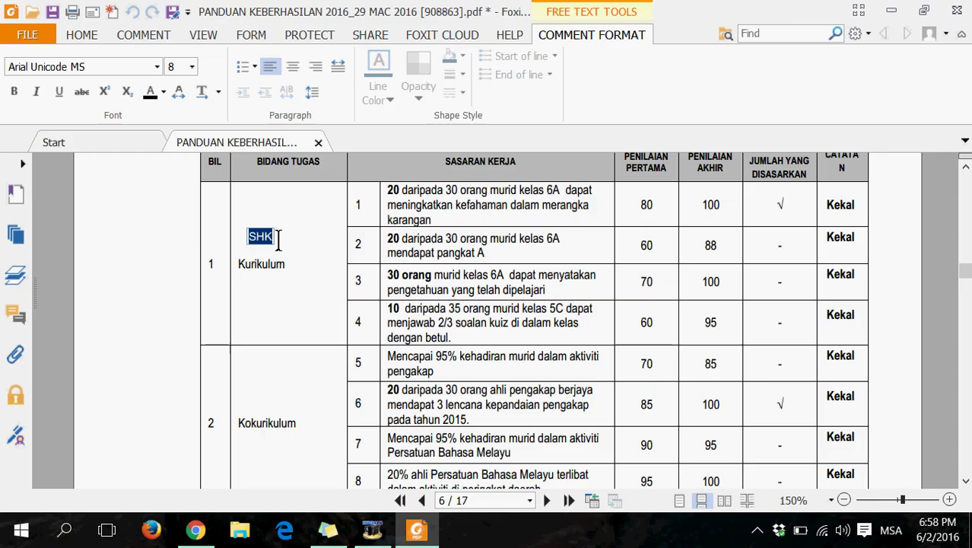
pyautogui.click(192, 67)
pyautogui.click(194, 187)
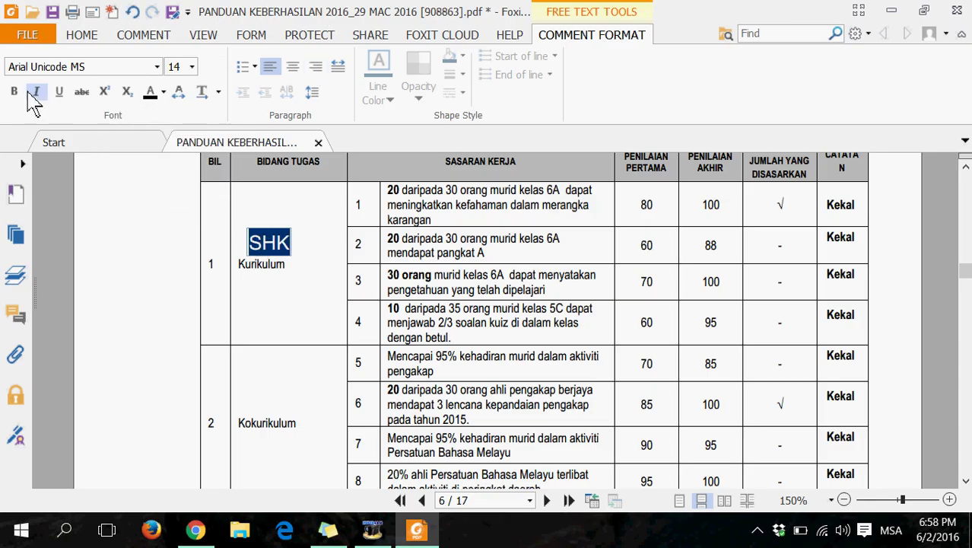
pyautogui.click(263, 317)
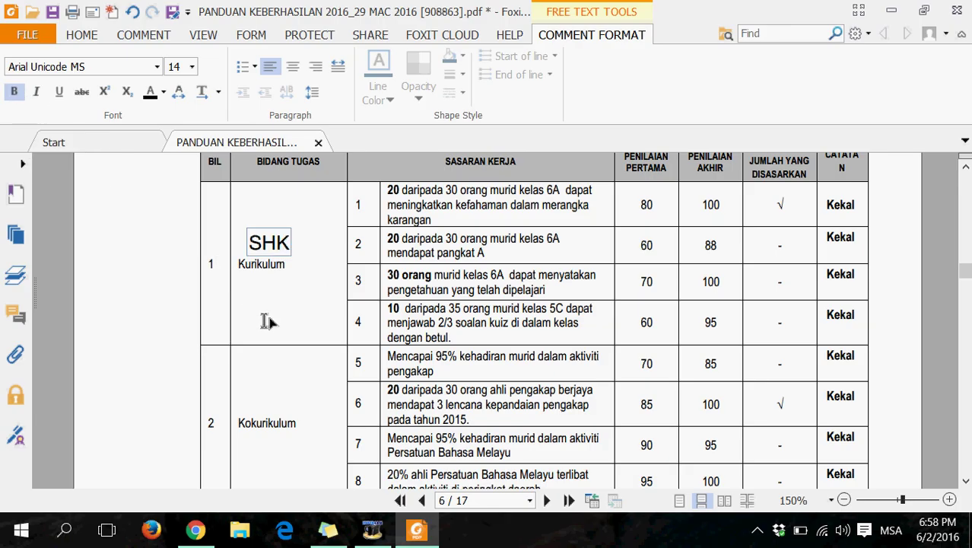
# Delete the SHK typewriter text above Kurikulum and close Foxit Reader without saving the changes to the PDF.
pyautogui.click(266, 252)
pyautogui.rightClick(267, 254)
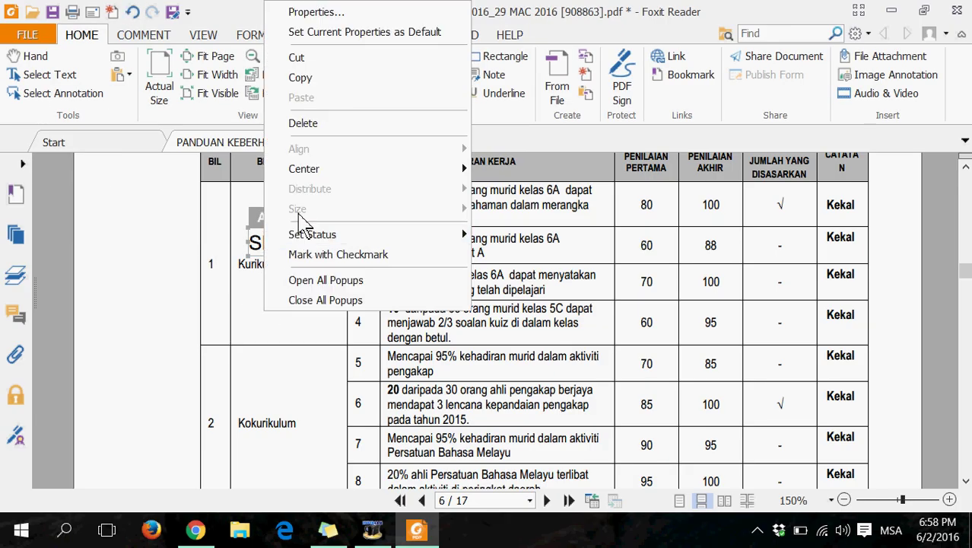
pyautogui.click(312, 124)
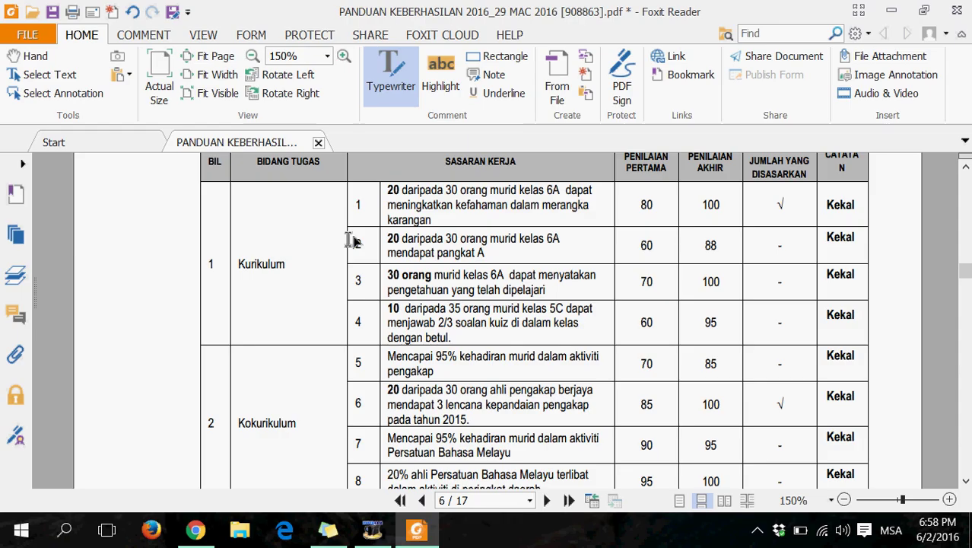
pyautogui.click(957, 11)
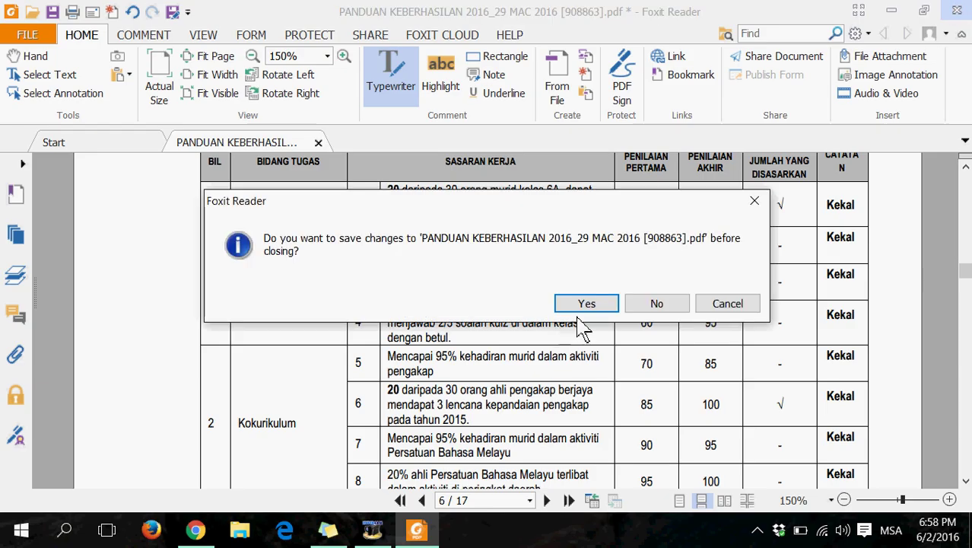
pyautogui.click(659, 306)
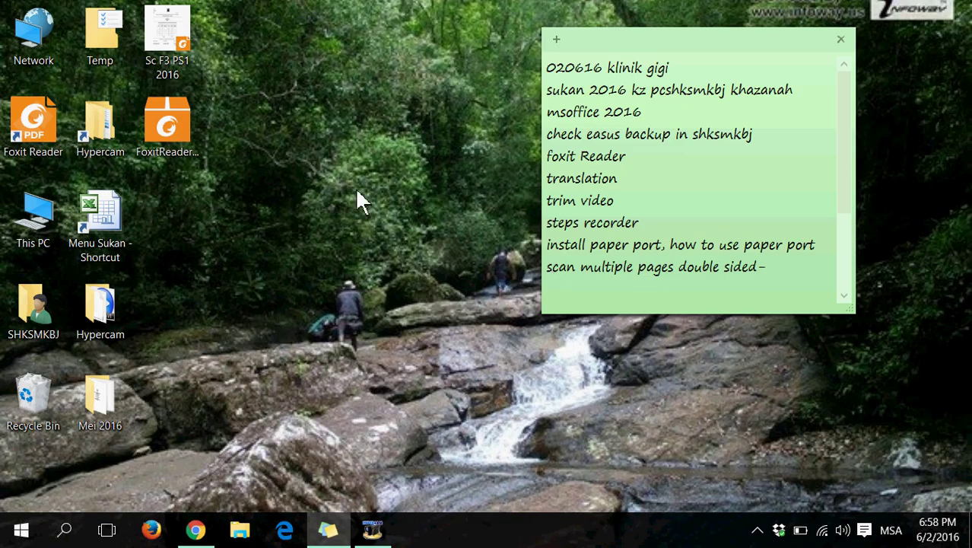
pyautogui.doubleClick(162, 39)
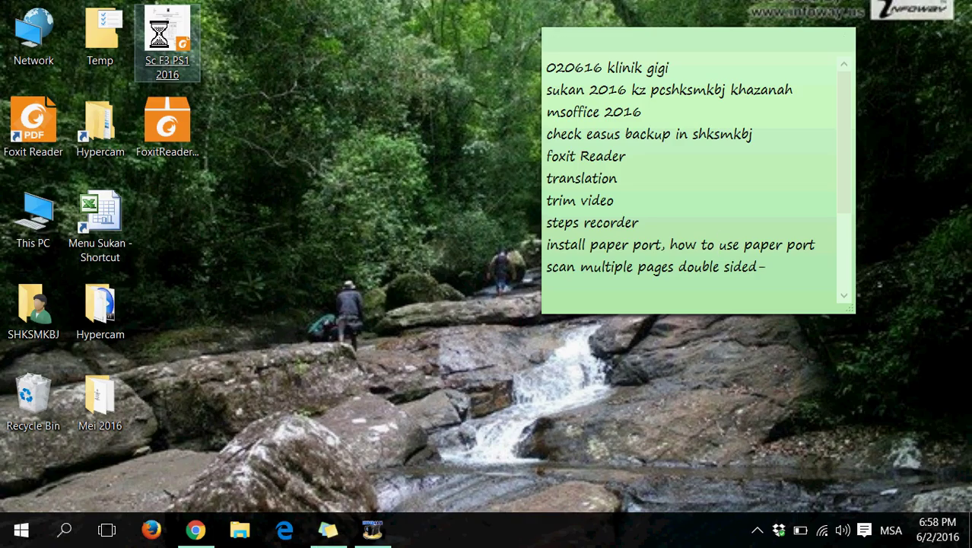
pyautogui.rightClick(158, 34)
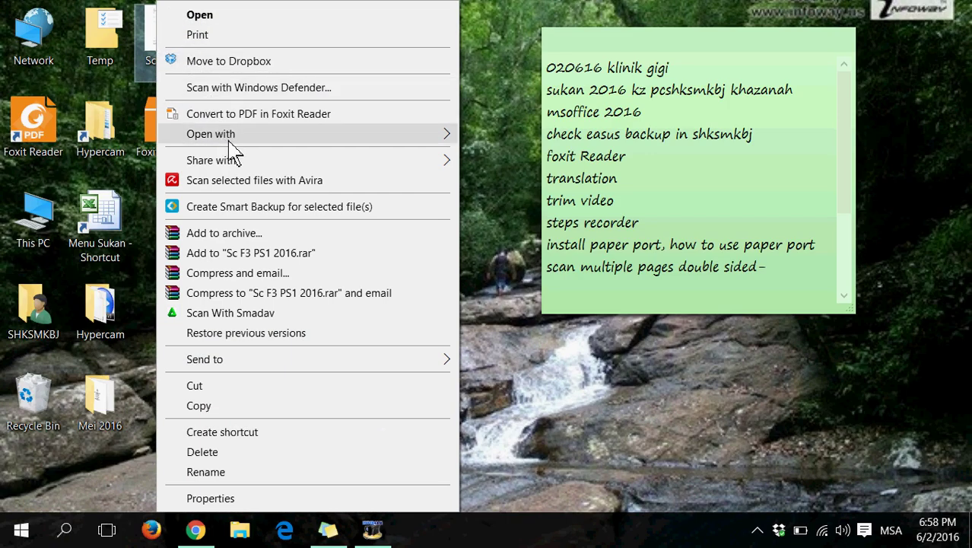
pyautogui.moveTo(249, 142)
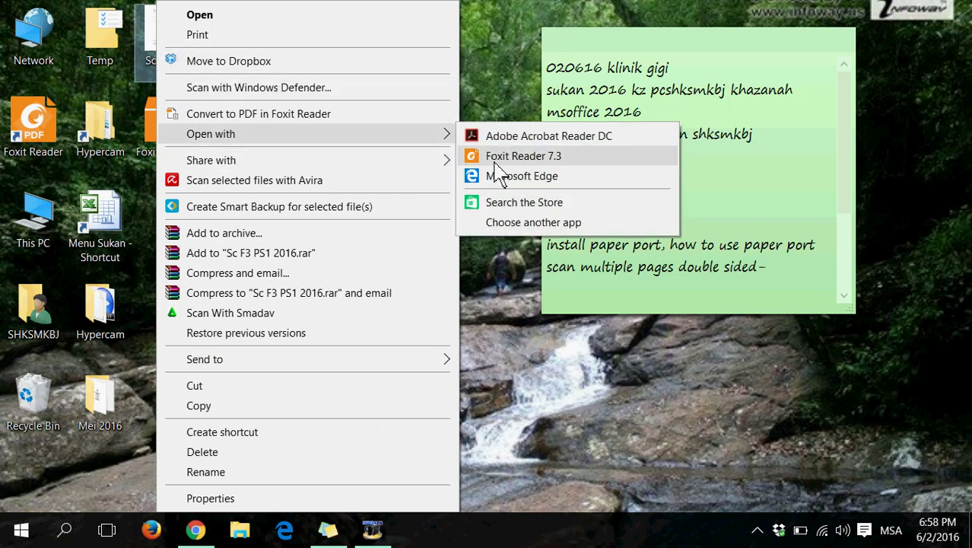
pyautogui.click(508, 224)
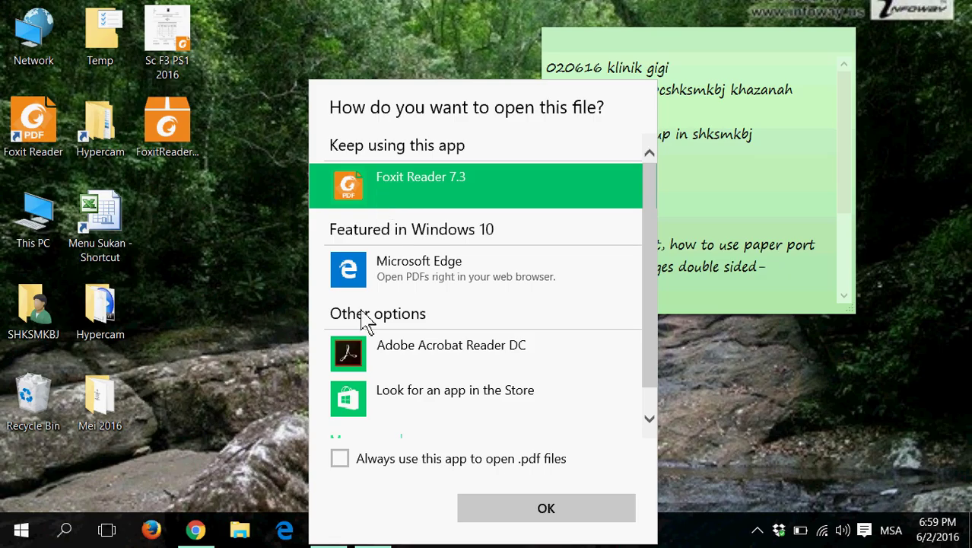
pyautogui.click(344, 464)
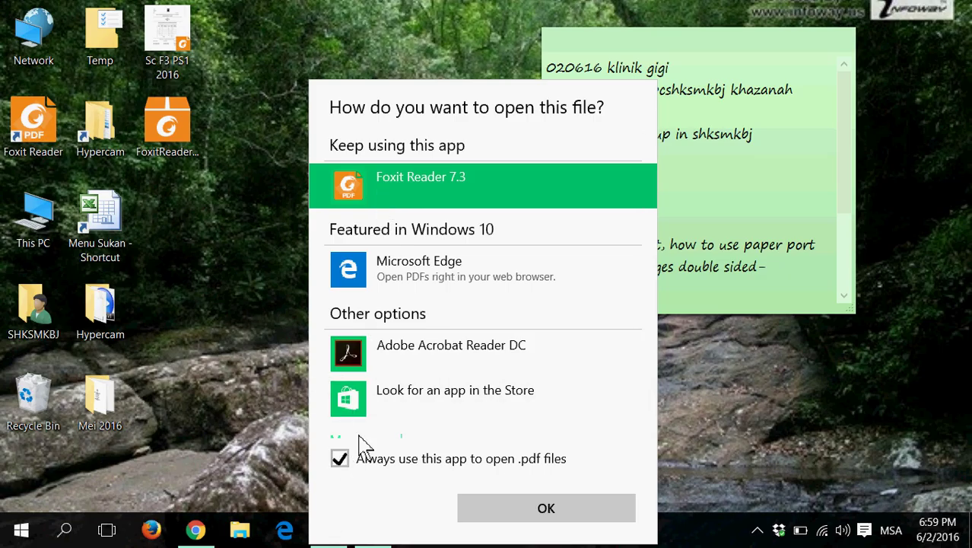
pyautogui.scroll(-1, 447, 372)
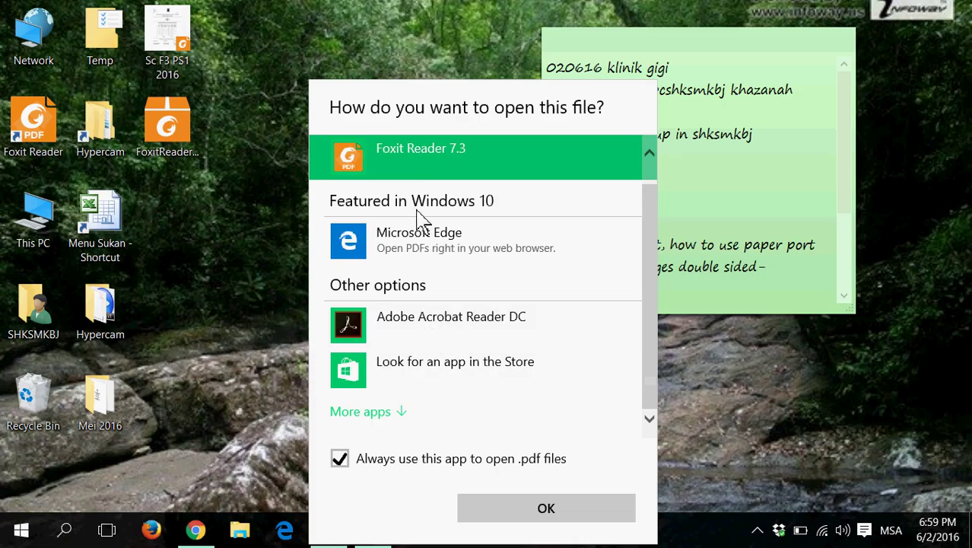
pyautogui.click(373, 416)
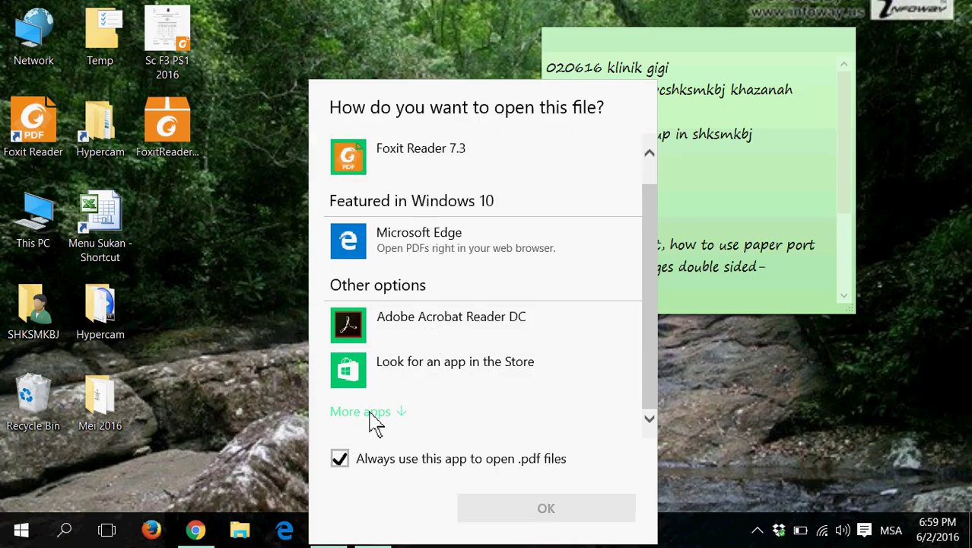
pyautogui.scroll(-6, 415, 422)
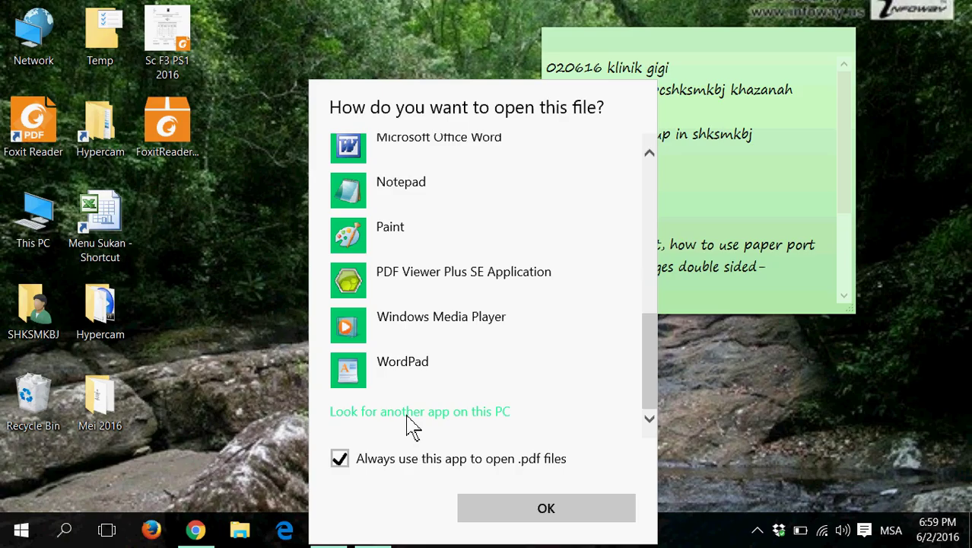
pyautogui.press('Return')
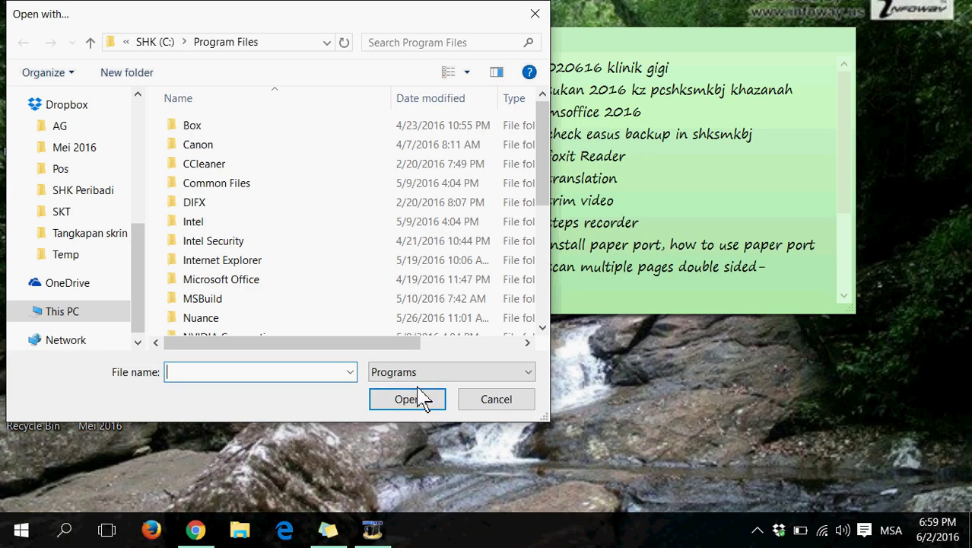
pyautogui.click(496, 411)
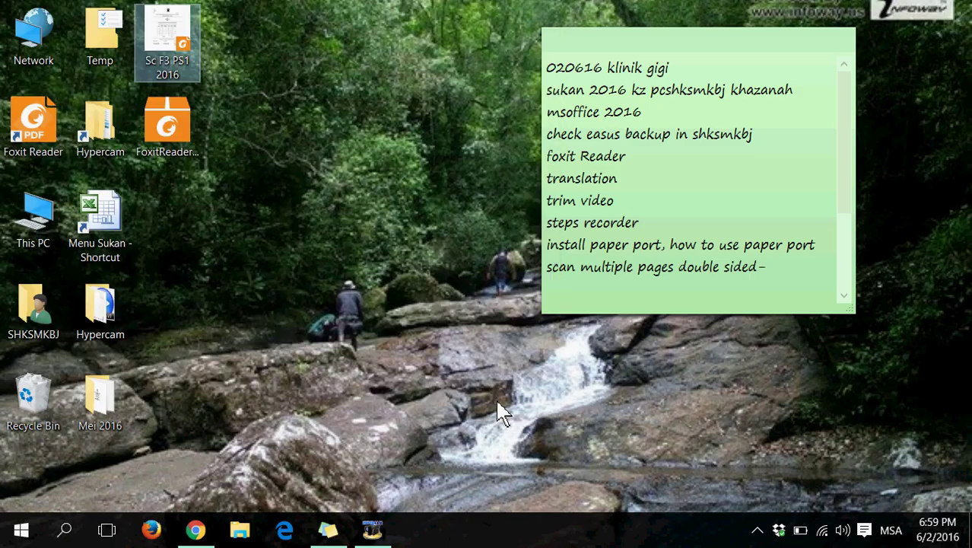
# Choose to open the desktop PDF "Sc F3 PS1 2016" with another app and look for that app on this PC.
pyautogui.rightClick(156, 30)
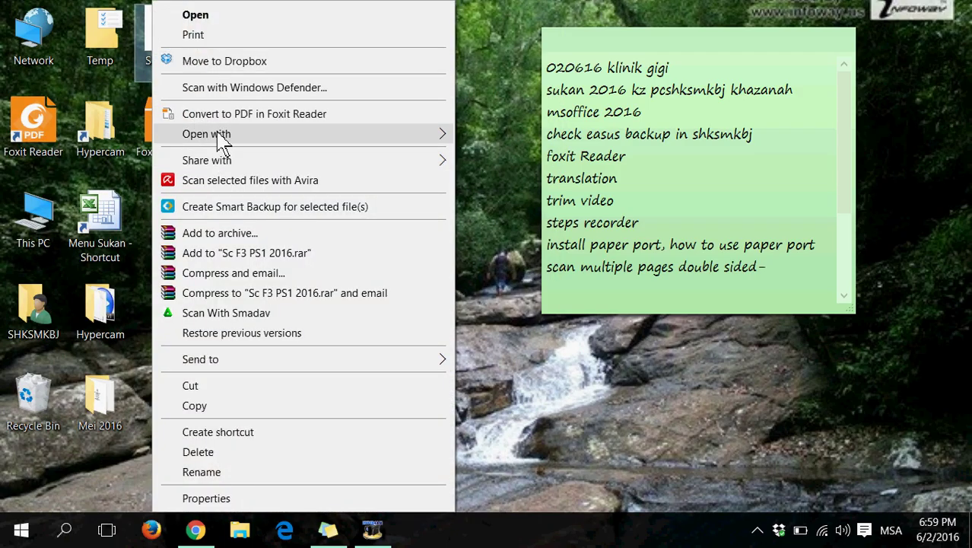
pyautogui.moveTo(221, 137)
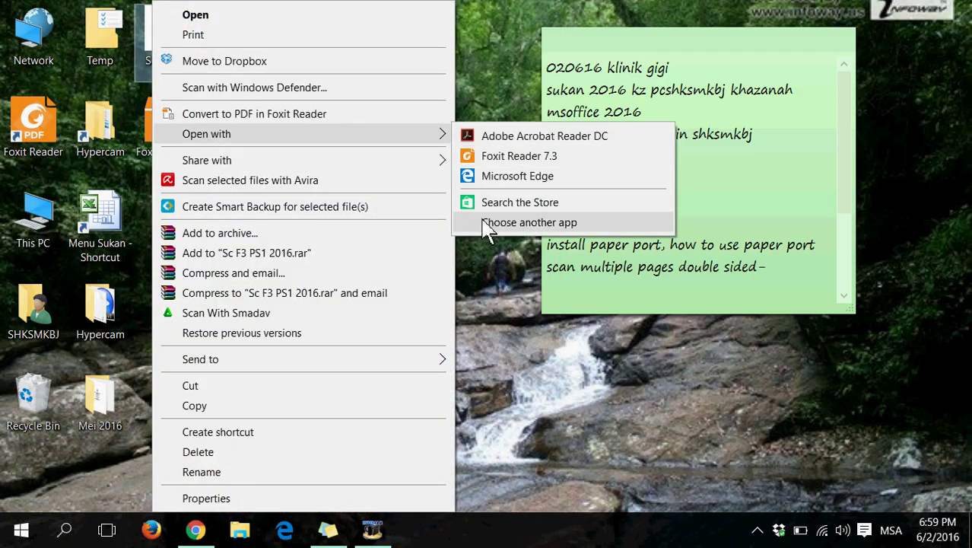
pyautogui.click(528, 222)
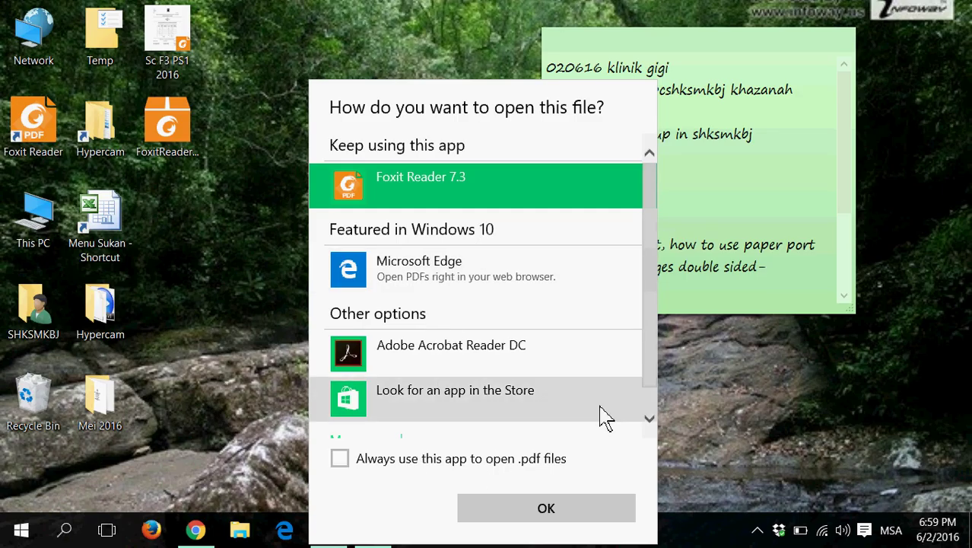
pyautogui.moveTo(646, 374); pyautogui.dragTo(647, 398)
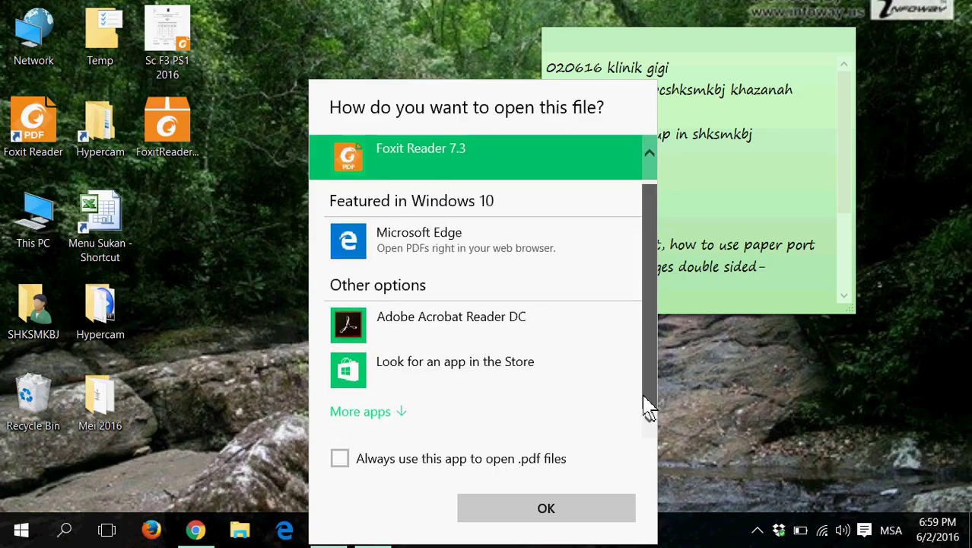
pyautogui.click(364, 427)
pyautogui.scroll(-5, 412, 406)
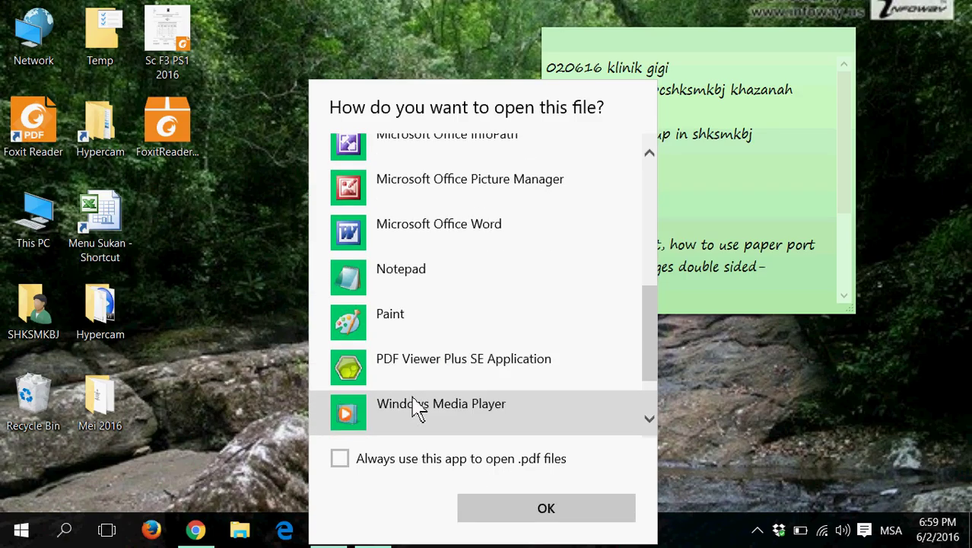
pyautogui.scroll(-3, 417, 408)
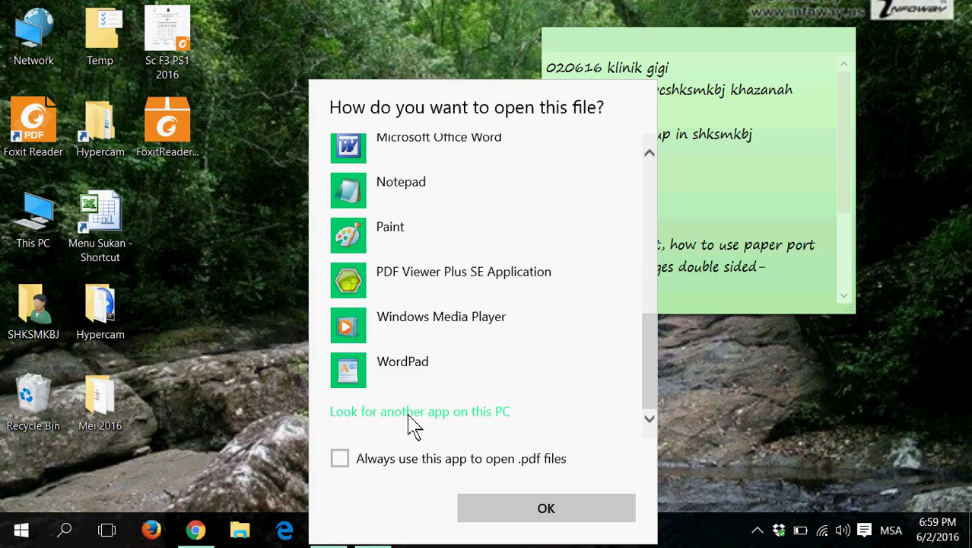
pyautogui.click(409, 417)
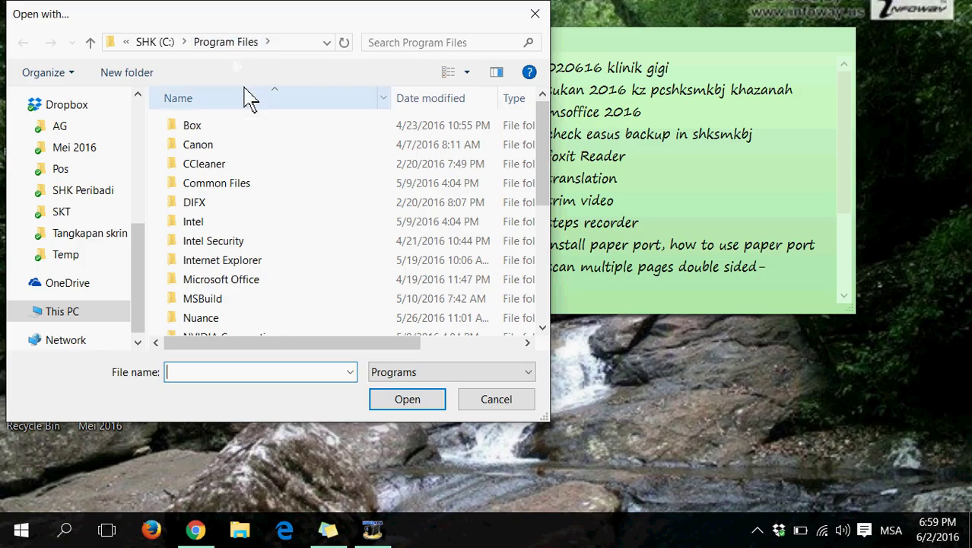
# Browse to the Program Files (x86) folder on the SHK (C:) drive.
pyautogui.scroll(-2, 261, 216)
pyautogui.scroll(-2, 261, 216)
pyautogui.scroll(4, 263, 221)
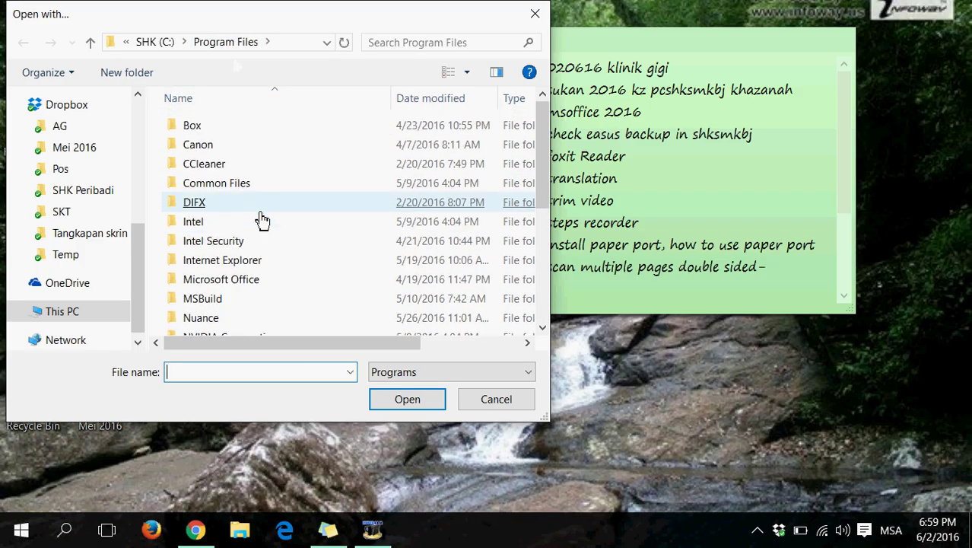
pyautogui.scroll(-1, 261, 219)
pyautogui.scroll(1, 261, 219)
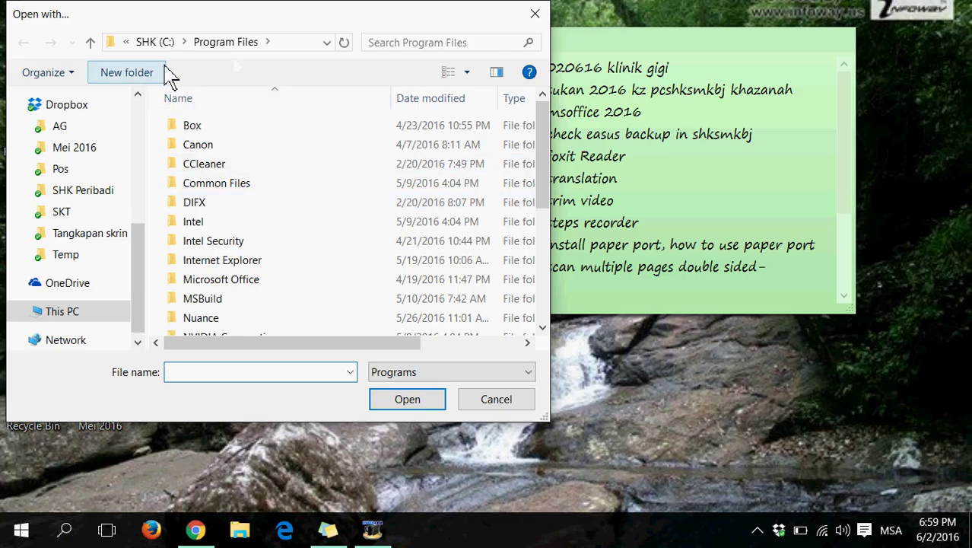
pyautogui.click(155, 42)
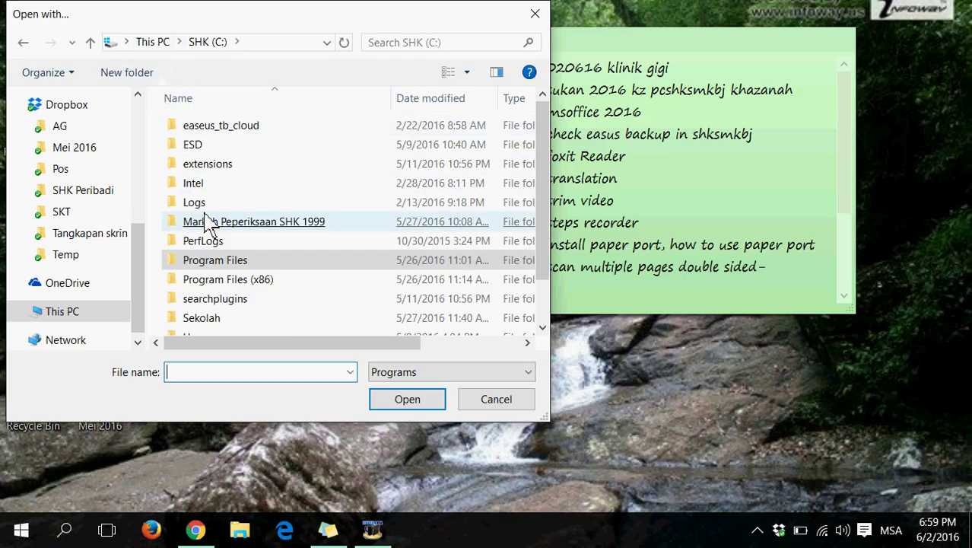
pyautogui.doubleClick(258, 288)
pyautogui.doubleClick(252, 290)
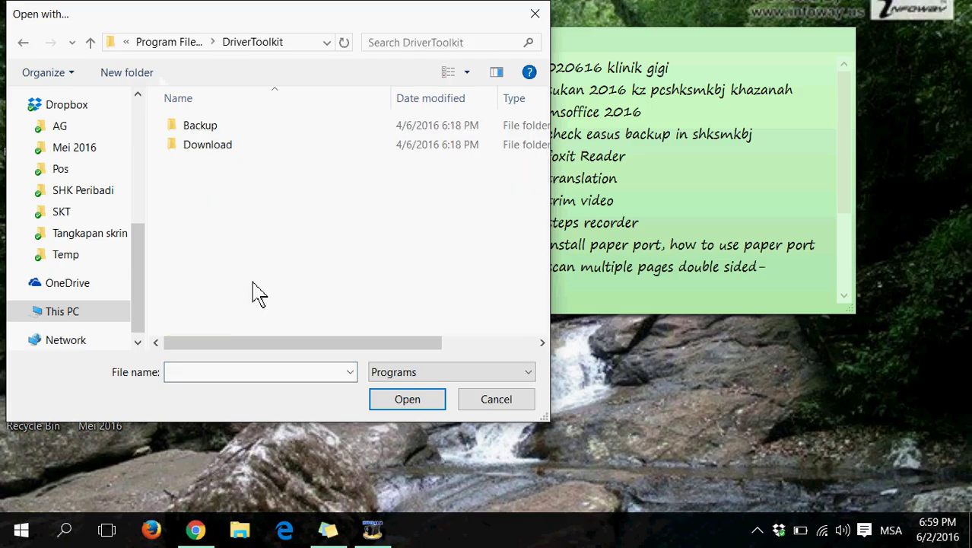
pyautogui.click(23, 43)
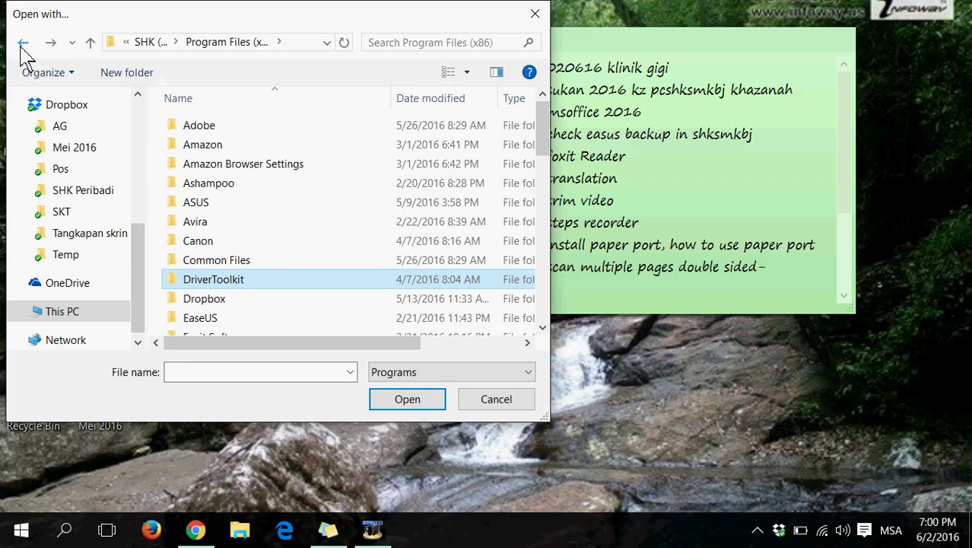
# Find and open the Foxit Software folder inside Program Files (x86).
pyautogui.scroll(-3, 268, 242)
pyautogui.click(268, 242)
pyautogui.scroll(-2, 268, 242)
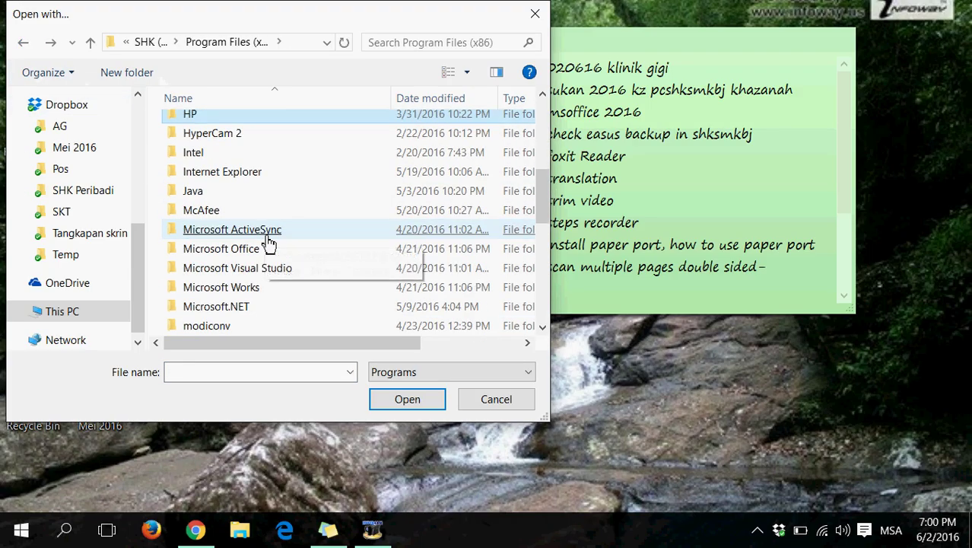
pyautogui.scroll(1, 268, 242)
pyautogui.scroll(1, 268, 242)
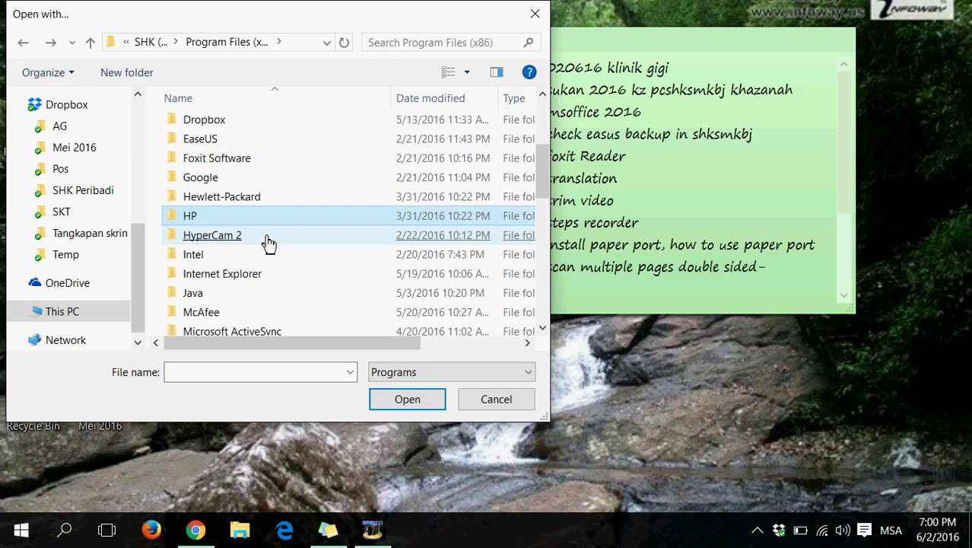
pyautogui.click(219, 164)
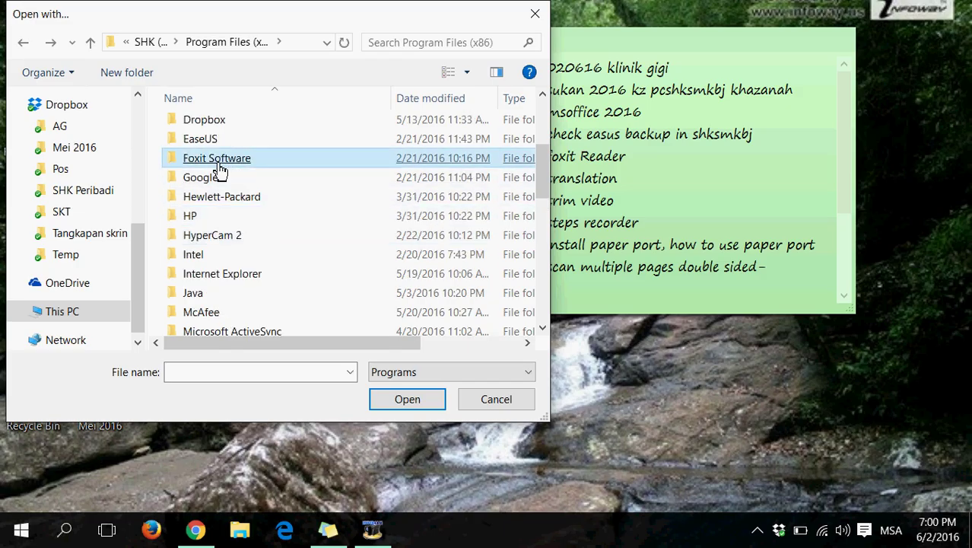
pyautogui.doubleClick(218, 169)
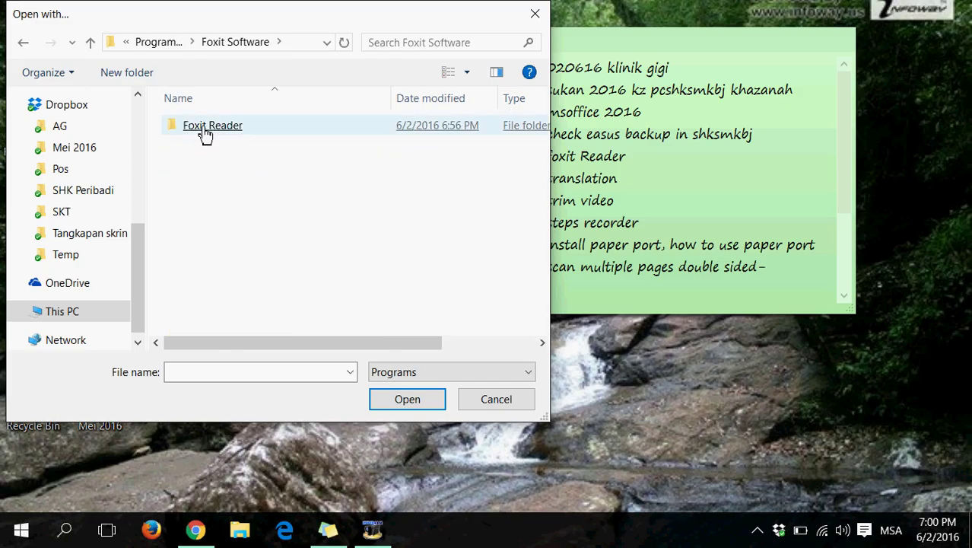
# Choose the FoxitReader application inside the Foxit Reader folder to open the PDF, and close the reader once the document has loaded.
pyautogui.doubleClick(206, 131)
pyautogui.click(293, 229)
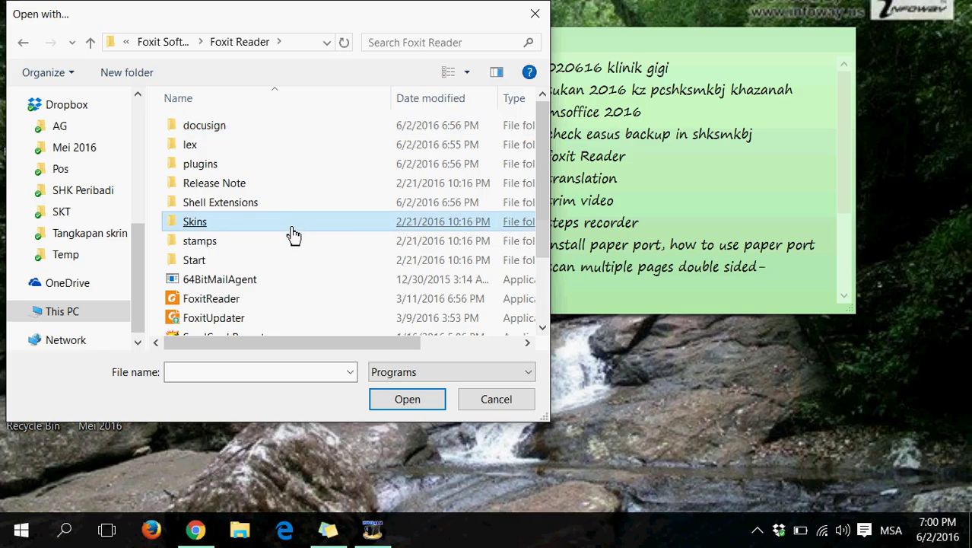
pyautogui.click(536, 319)
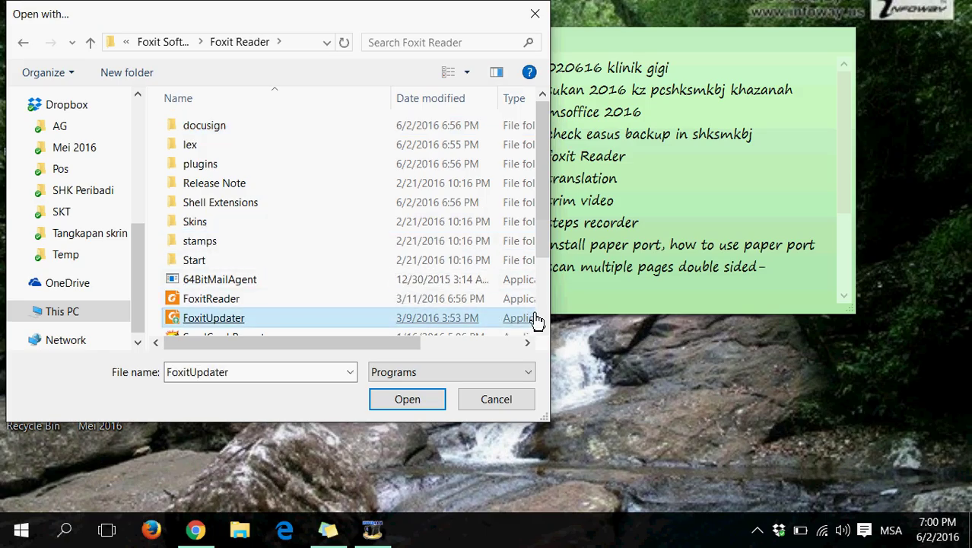
pyautogui.click(214, 302)
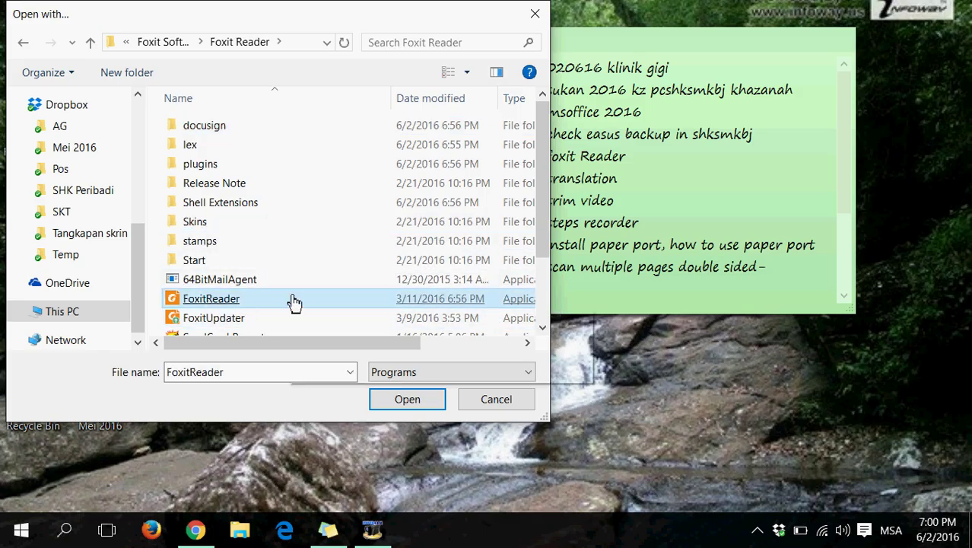
pyautogui.click(228, 328)
pyautogui.click(225, 303)
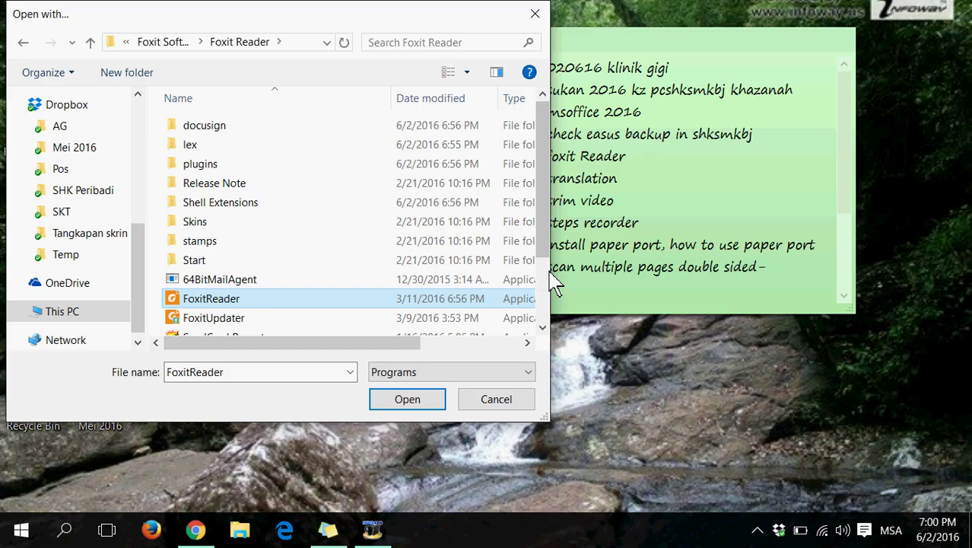
pyautogui.moveTo(557, 278); pyautogui.dragTo(750, 277)
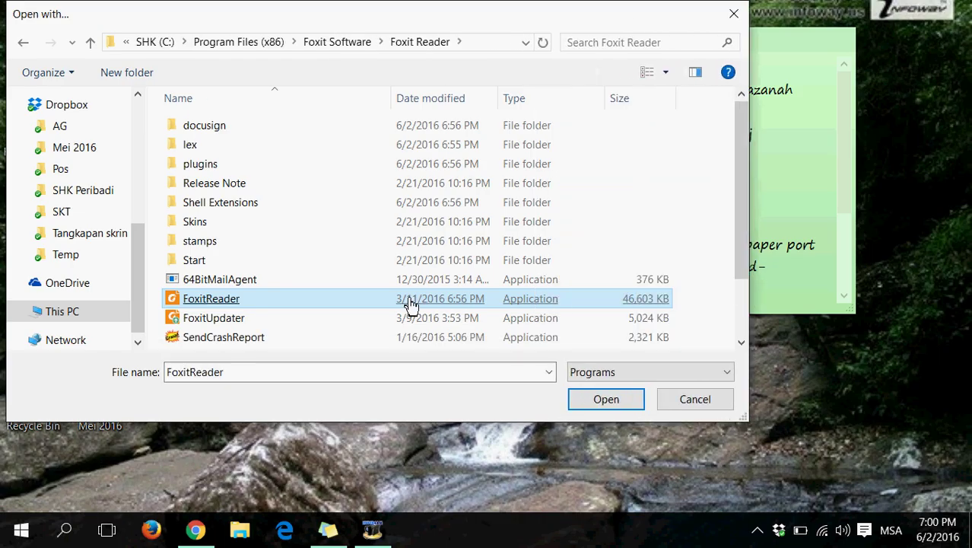
pyautogui.doubleClick(250, 302)
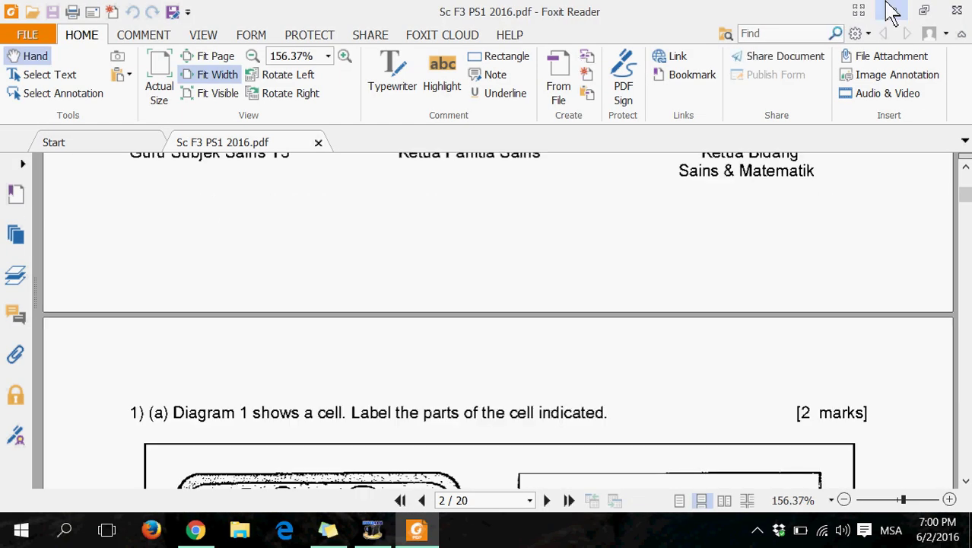
pyautogui.click(957, 11)
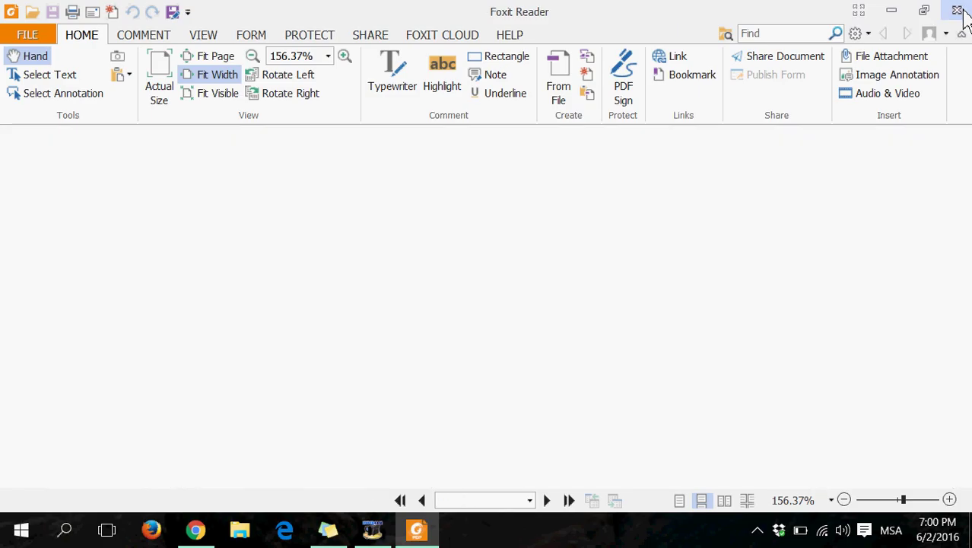
pyautogui.click(959, 12)
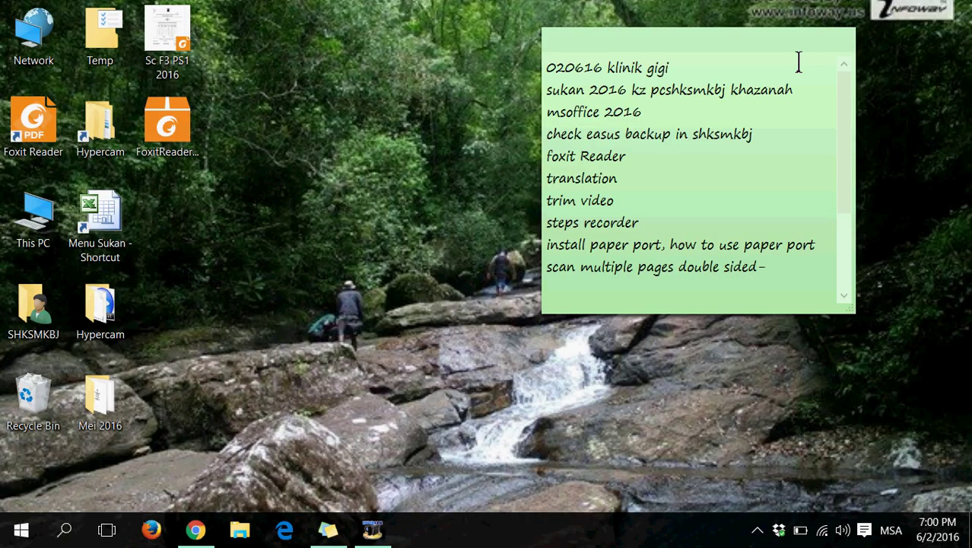
# Set Foxit Reader 7.3 to always open .pdf files through the desktop PDF "Sc F3 PS1 2016", and close the opened document.
pyautogui.rightClick(170, 30)
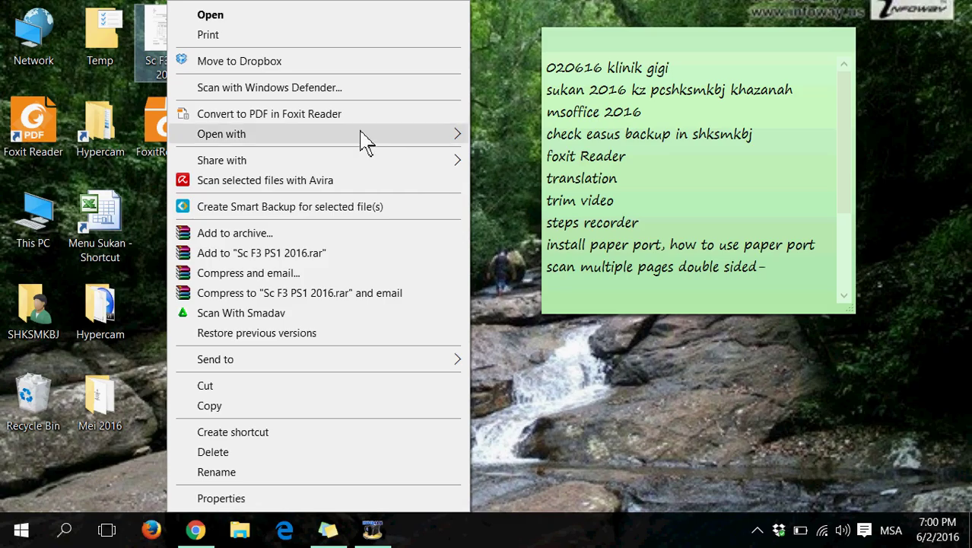
pyautogui.moveTo(365, 141)
pyautogui.click(504, 222)
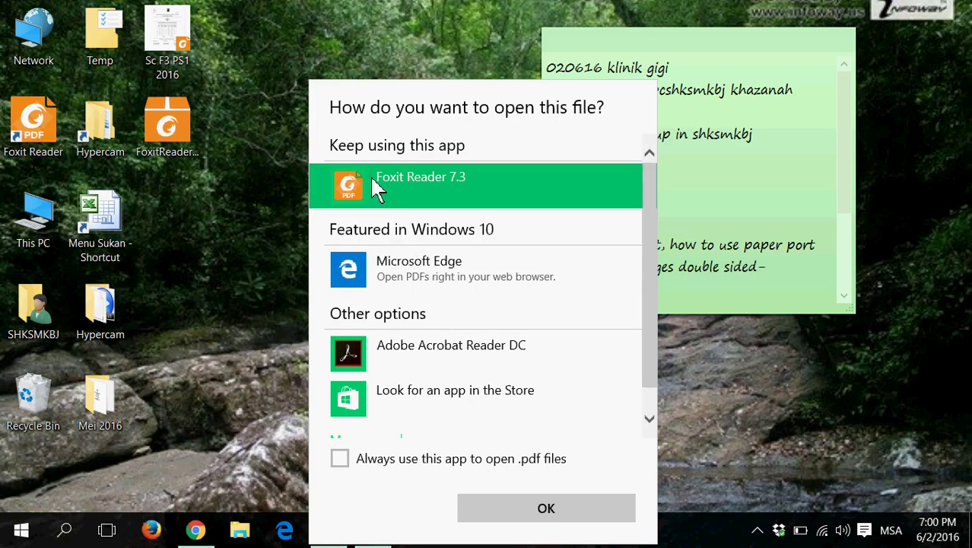
pyautogui.click(340, 460)
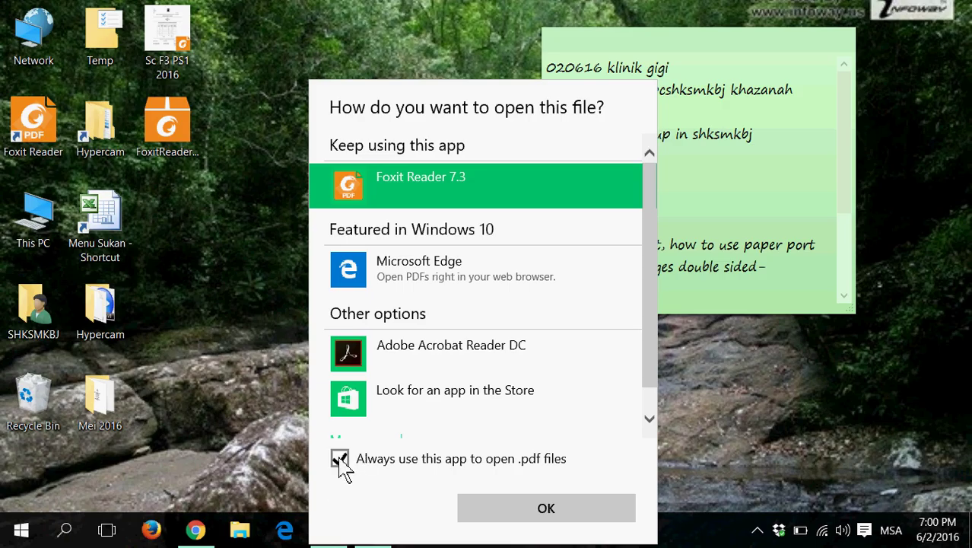
pyautogui.click(511, 520)
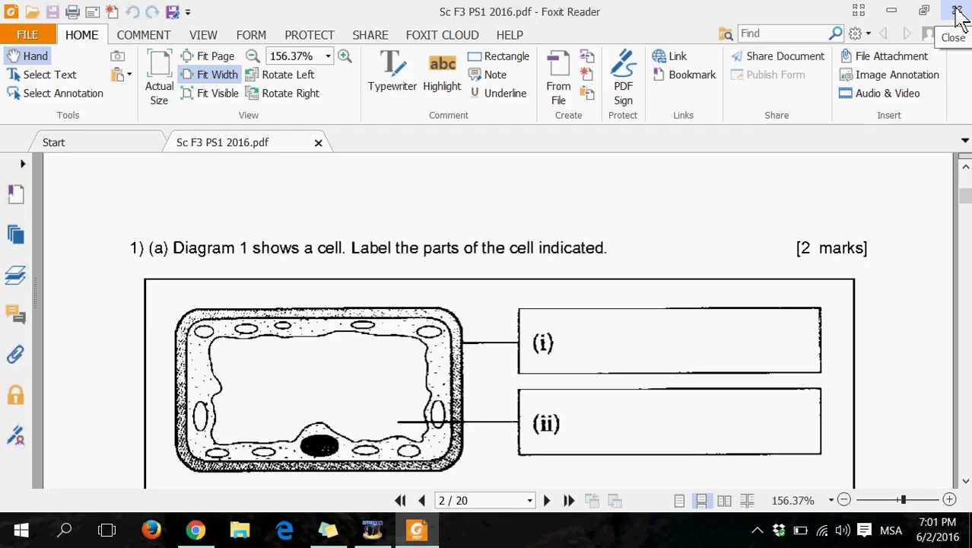
pyautogui.click(957, 12)
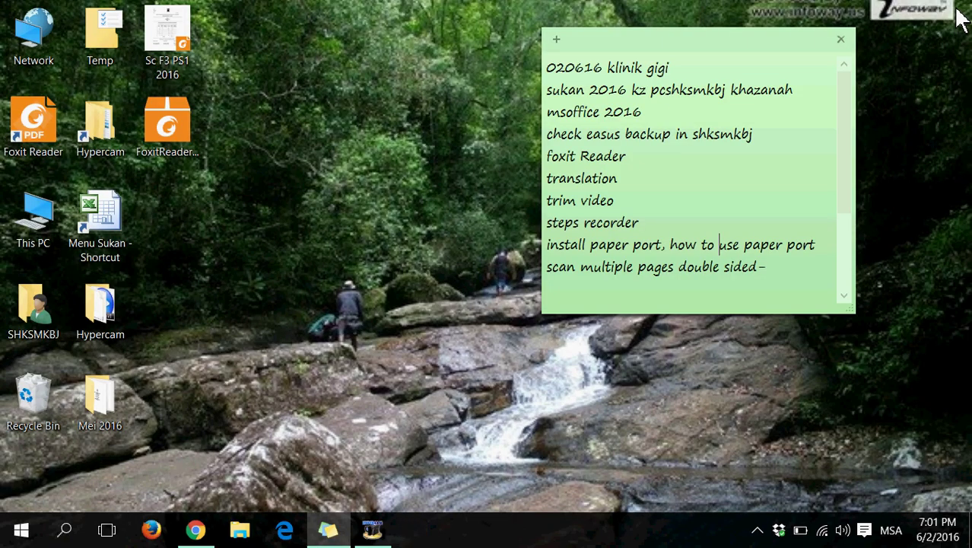